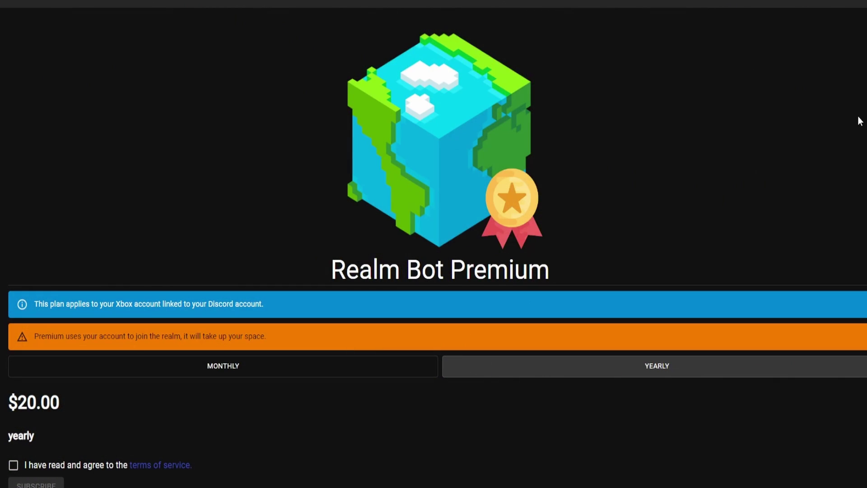
{"action": "scroll", "coordinate": [858, 120], "scroll_direction": "down", "scroll_amount": 2}
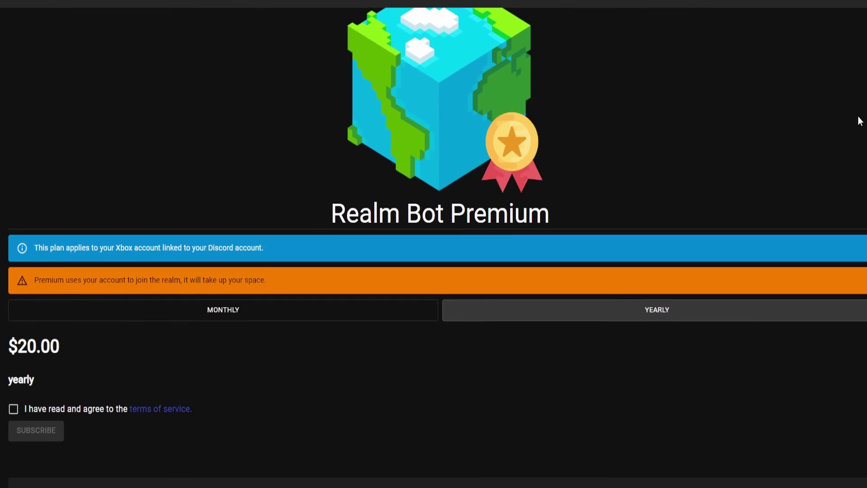
{"action": "scroll", "coordinate": [859, 120], "scroll_direction": "down", "scroll_amount": 2}
{"action": "scroll", "coordinate": [859, 121], "scroll_direction": "down", "scroll_amount": 2}
Compare the $2.00 monthly and $20.00 yearly Premium prices, highlighting each one.
{"action": "left_click", "coordinate": [169, 204]}
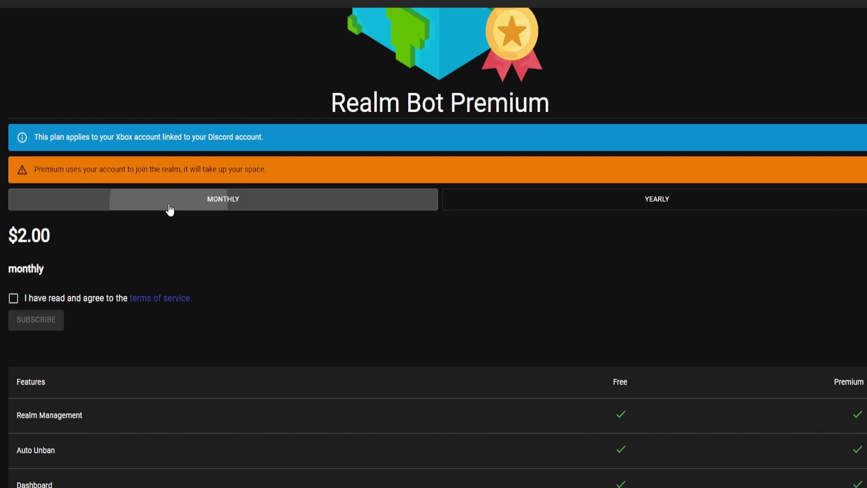
{"action": "double_click", "coordinate": [29, 235]}
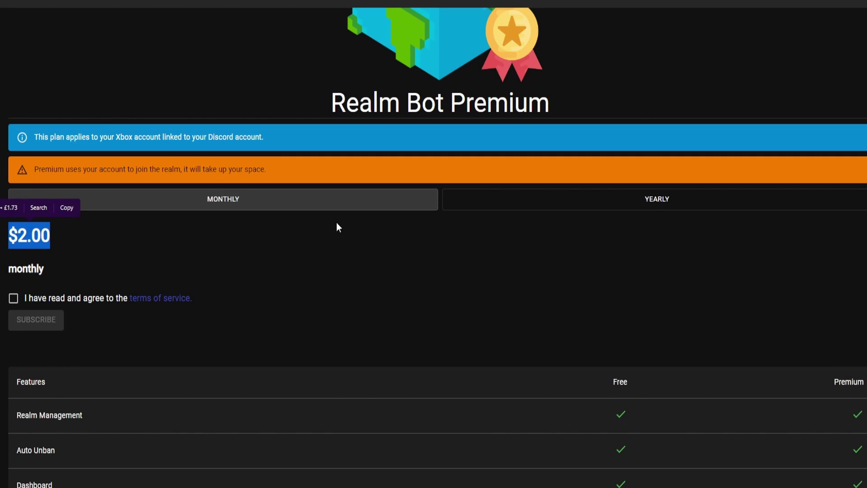
{"action": "left_click", "coordinate": [508, 201]}
{"action": "left_click_drag", "start_coordinate": [58, 238], "coordinate": [10, 237]}
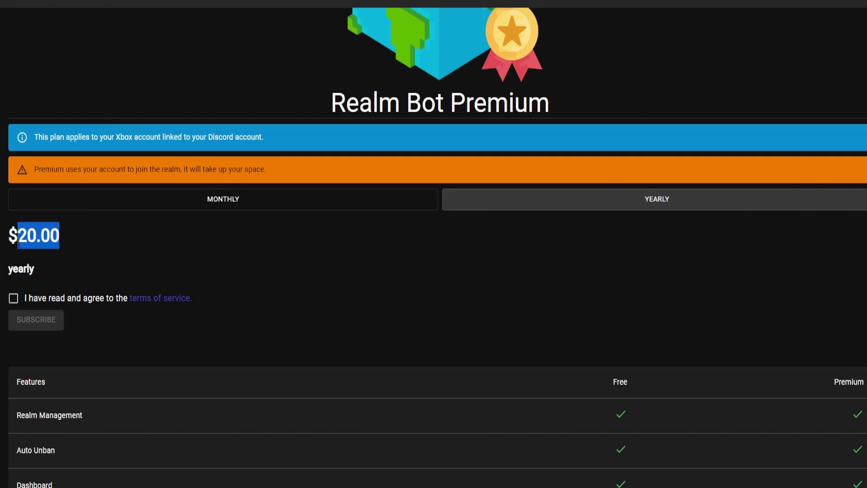
{"action": "left_click", "coordinate": [484, 243]}
{"action": "scroll", "coordinate": [483, 243], "scroll_direction": "down", "scroll_amount": 3}
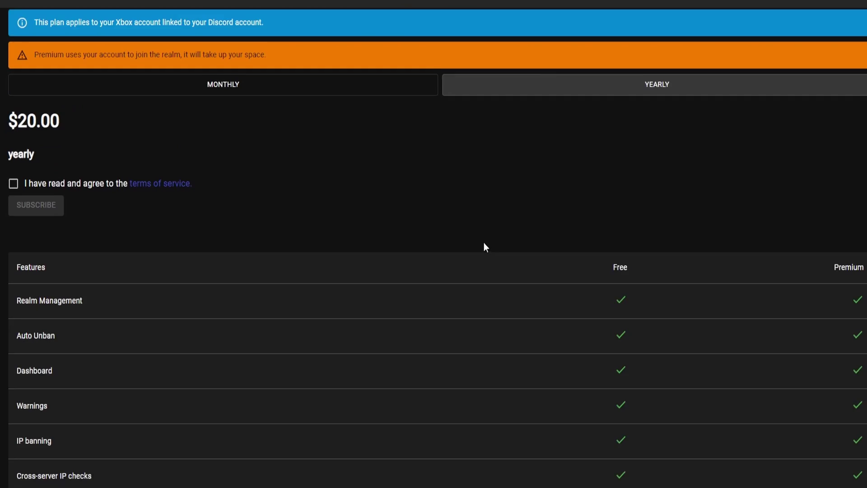
{"action": "scroll", "coordinate": [484, 243], "scroll_direction": "down", "scroll_amount": 3}
{"action": "scroll", "coordinate": [484, 243], "scroll_direction": "down", "scroll_amount": 2}
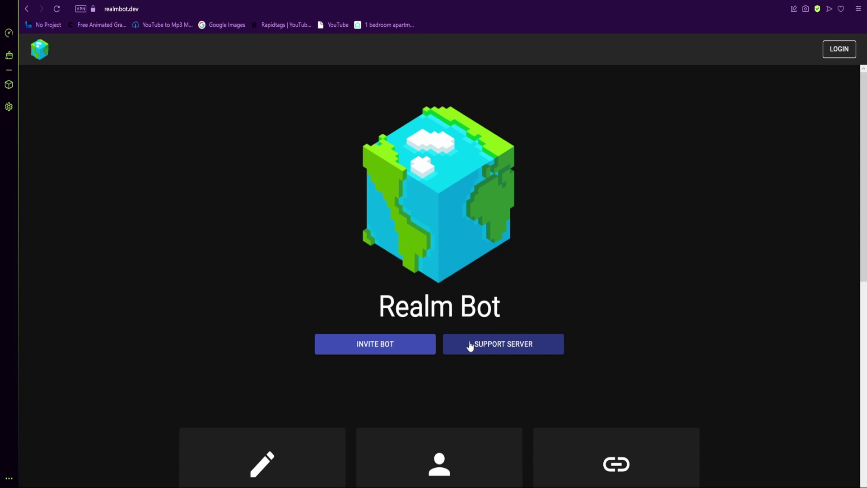
Add Realm Bot Beta to the Reapland Factions server.
{"action": "left_click", "coordinate": [400, 346]}
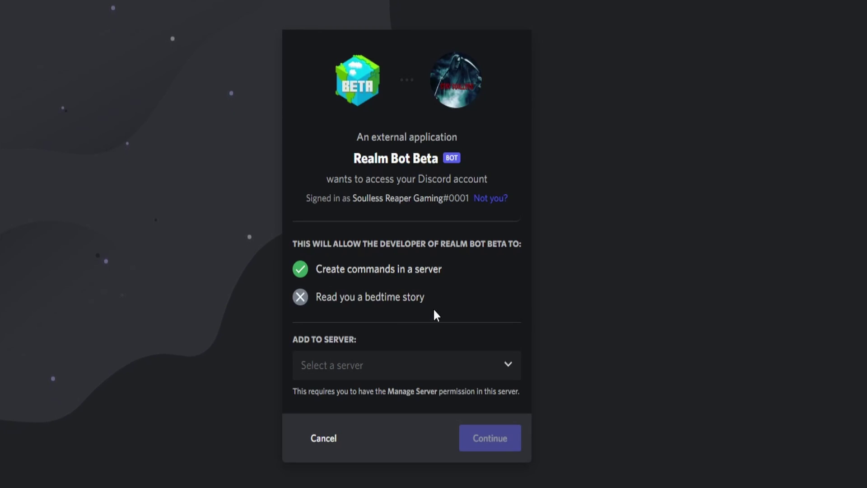
{"action": "left_click", "coordinate": [471, 367]}
{"action": "left_click", "coordinate": [416, 389]}
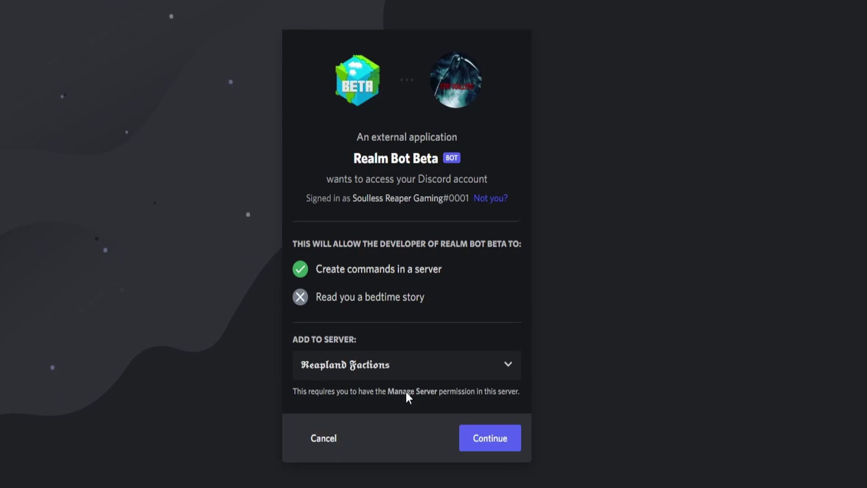
{"action": "left_click", "coordinate": [486, 440]}
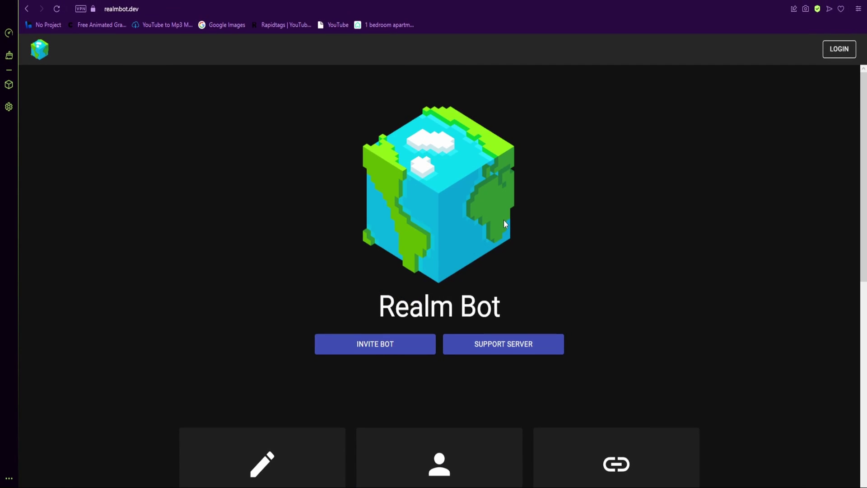
Log in to realmbot.dev and authorise Realm Bot to access the Discord account.
{"action": "left_click", "coordinate": [839, 48]}
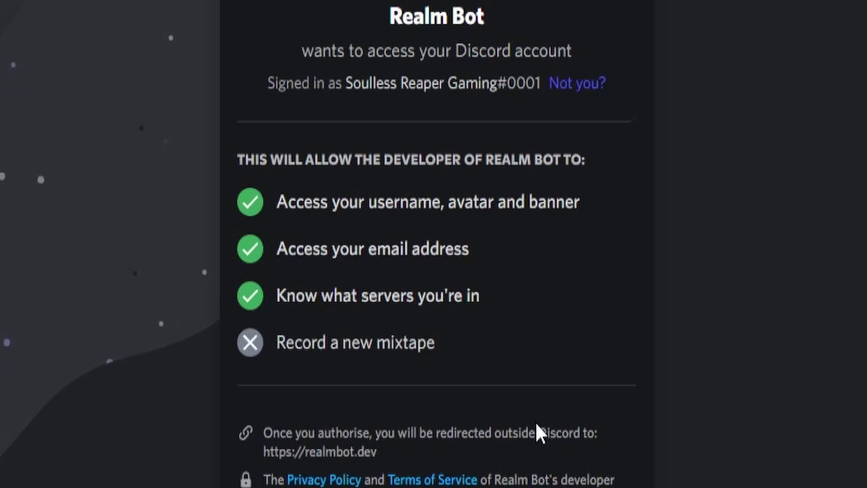
{"action": "scroll", "coordinate": [536, 422], "scroll_direction": "down", "scroll_amount": 5}
{"action": "scroll", "coordinate": [535, 421], "scroll_direction": "down", "scroll_amount": 5}
{"action": "left_click", "coordinate": [604, 413]}
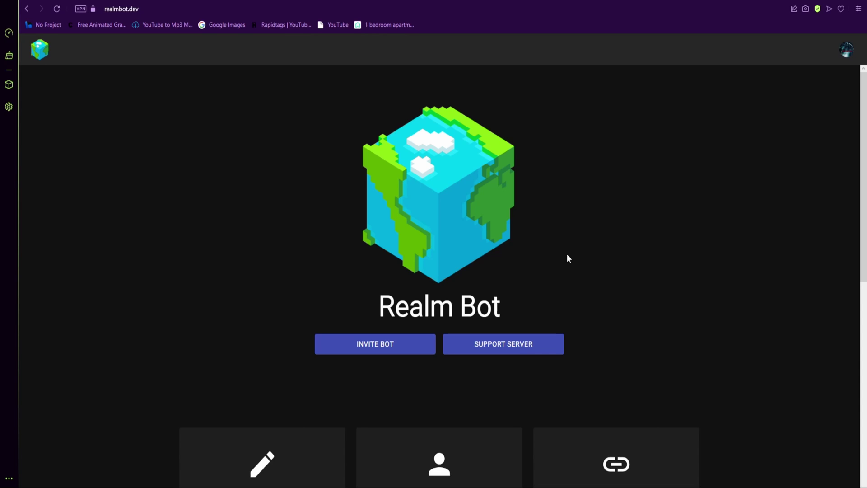
Go to the account page and highlight the linked Xbox account name ReapLand MC.
{"action": "left_click", "coordinate": [845, 53]}
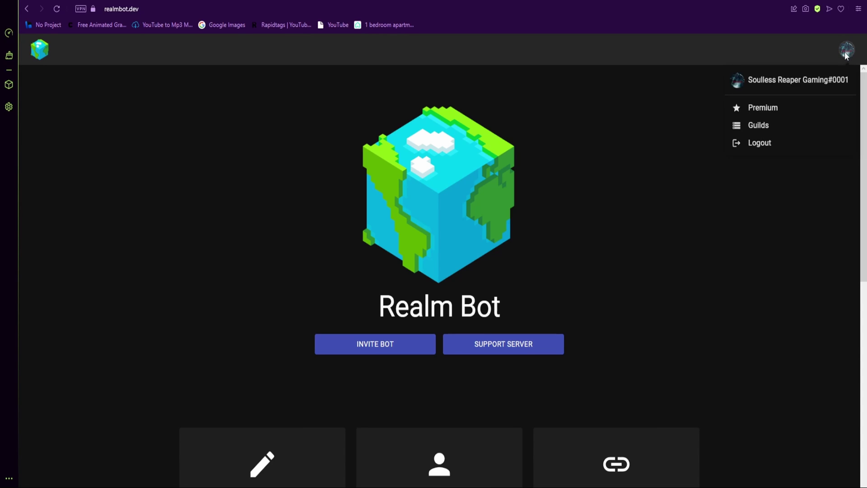
{"action": "left_click", "coordinate": [793, 83]}
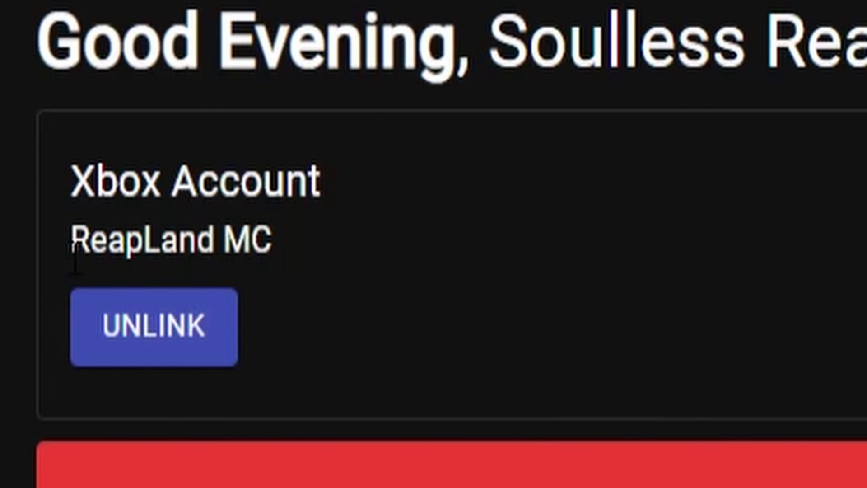
{"action": "mouse_move", "coordinate": [71, 241]}
{"action": "left_mouse_down"}
{"action": "mouse_move", "coordinate": [144, 255]}
{"action": "mouse_move", "coordinate": [271, 240]}
{"action": "left_mouse_up"}
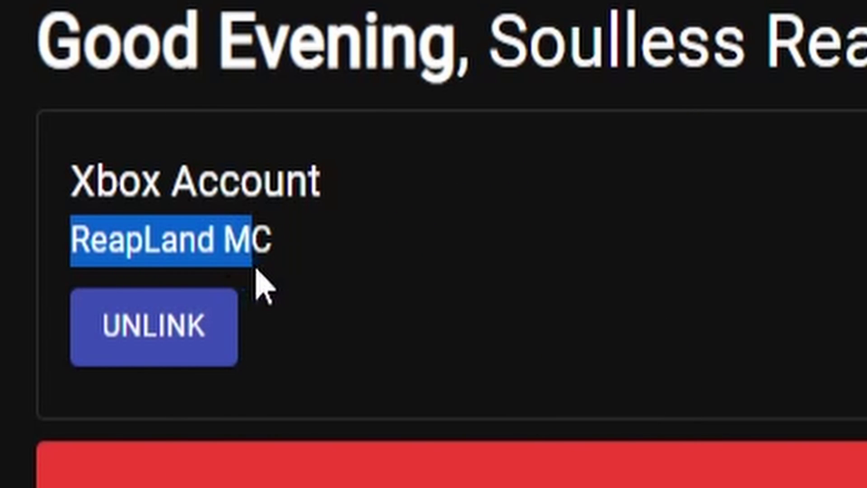
{"action": "left_click", "coordinate": [358, 308]}
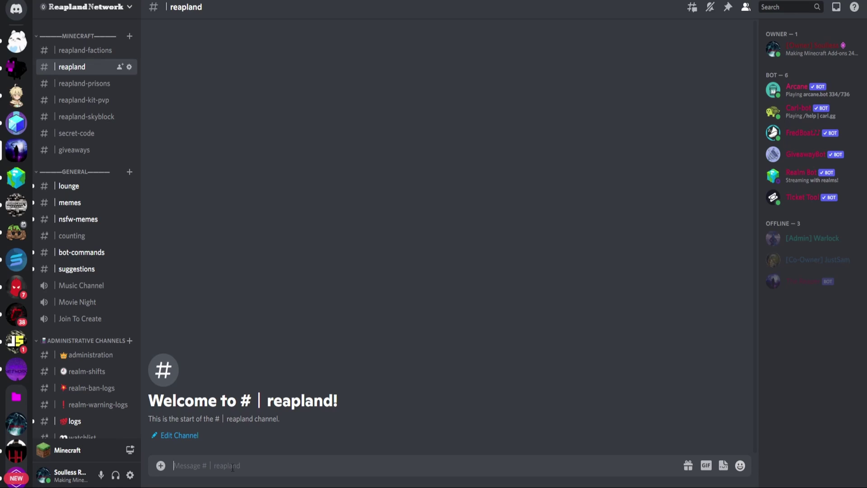
Check Realm Bot's member profile, then run /connect in the reapland channel.
{"action": "left_click", "coordinate": [778, 175]}
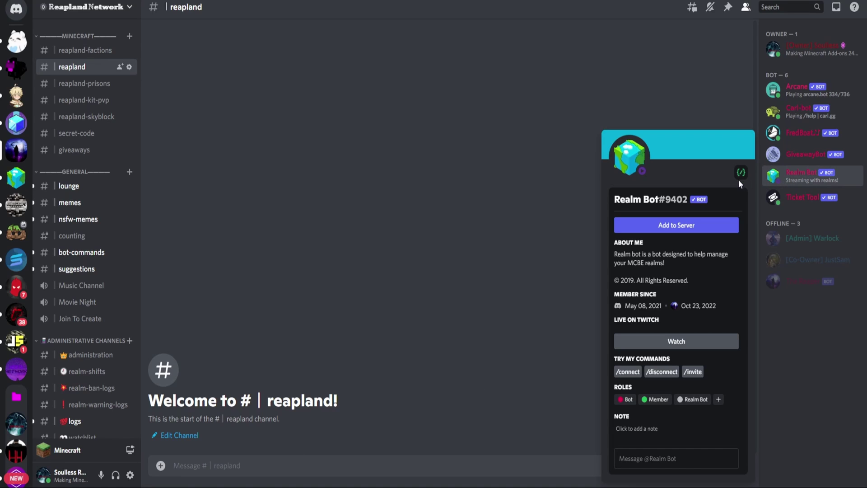
{"action": "left_click", "coordinate": [384, 367]}
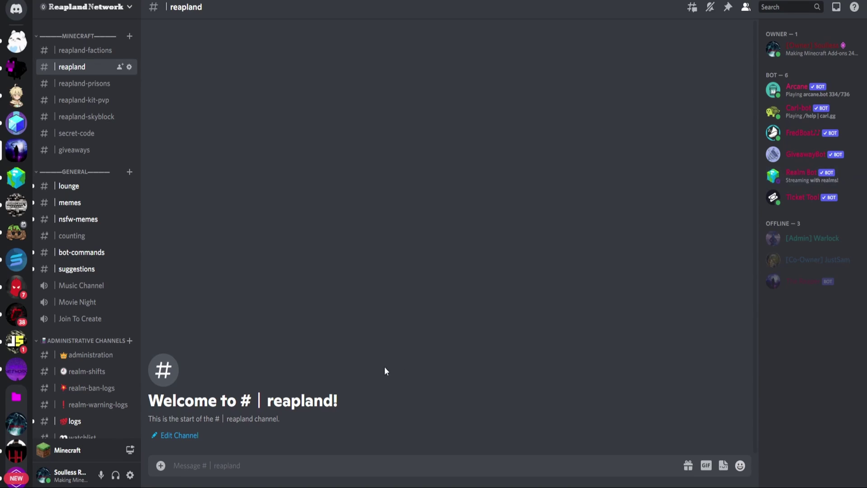
{"action": "left_click", "coordinate": [249, 464]}
{"action": "type", "text": "/"}
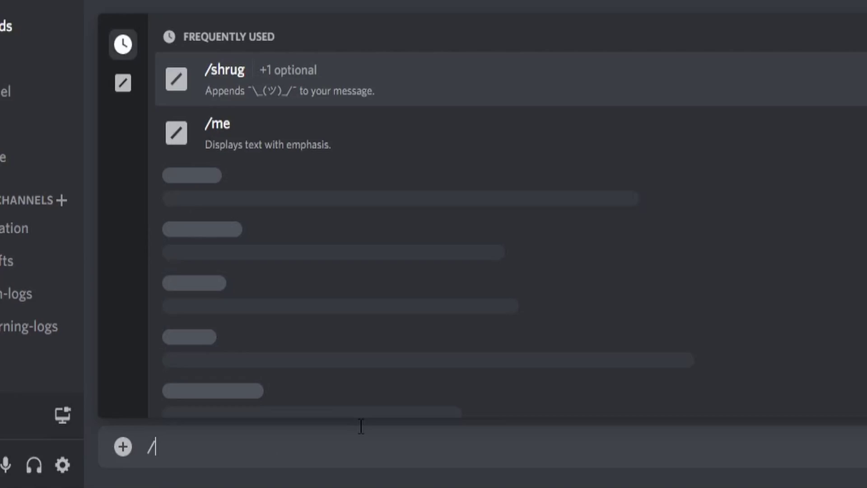
{"action": "type", "text": "conn"}
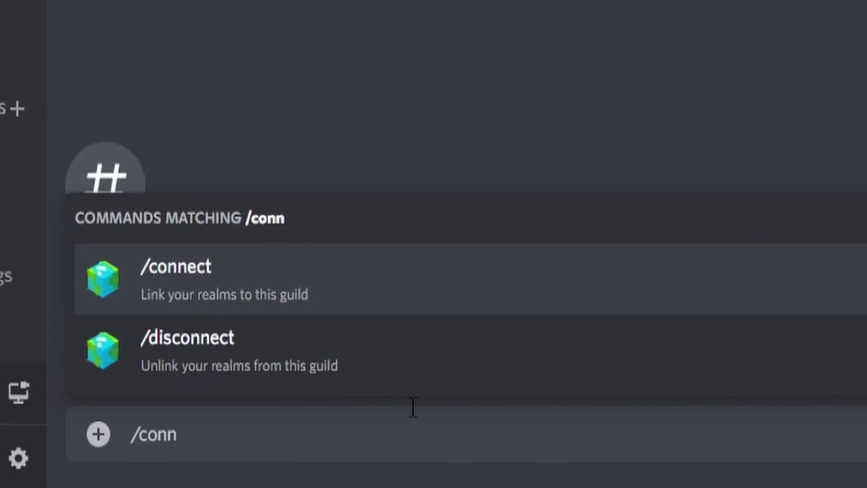
{"action": "key", "text": "Return"}
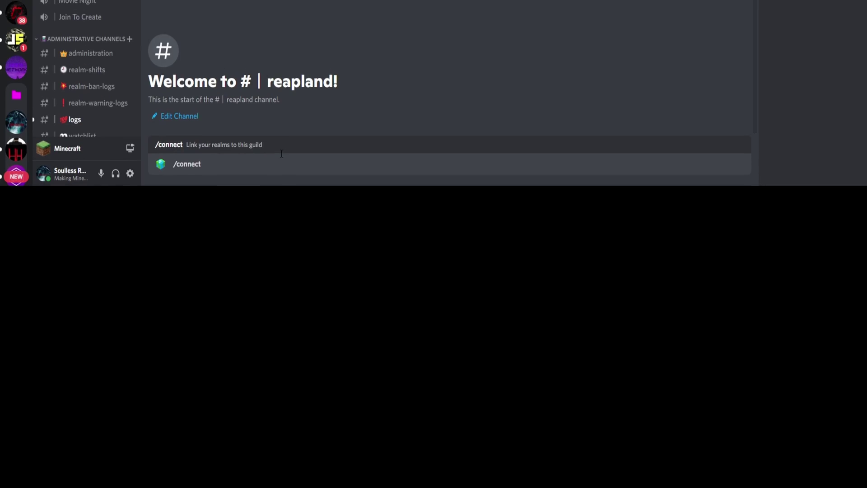
{"action": "key", "text": "Return"}
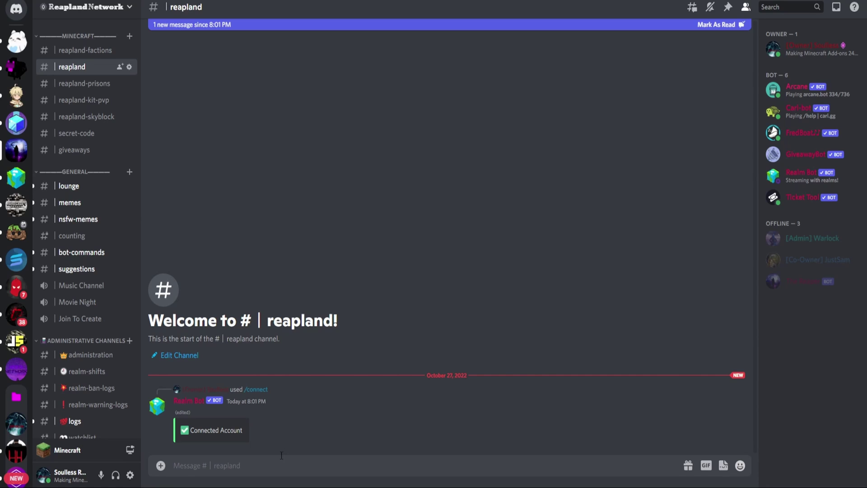
Run /realm code with the ReaperFactions realm in the reapland channel.
{"action": "left_click", "coordinate": [282, 465]}
{"action": "type", "text": "/r"}
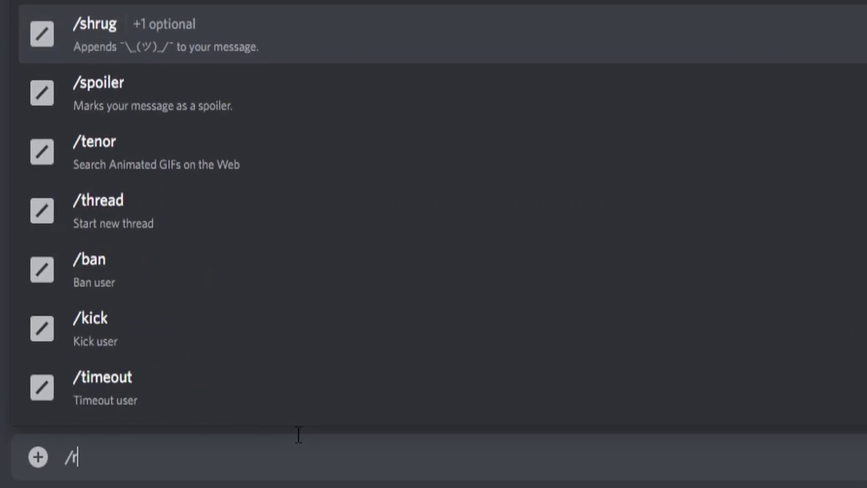
{"action": "type", "text": "ealm code"}
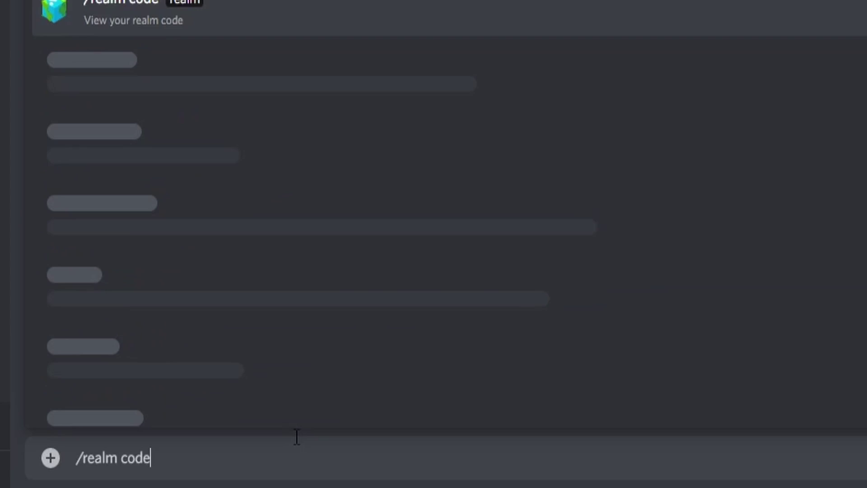
{"action": "key", "text": "Return"}
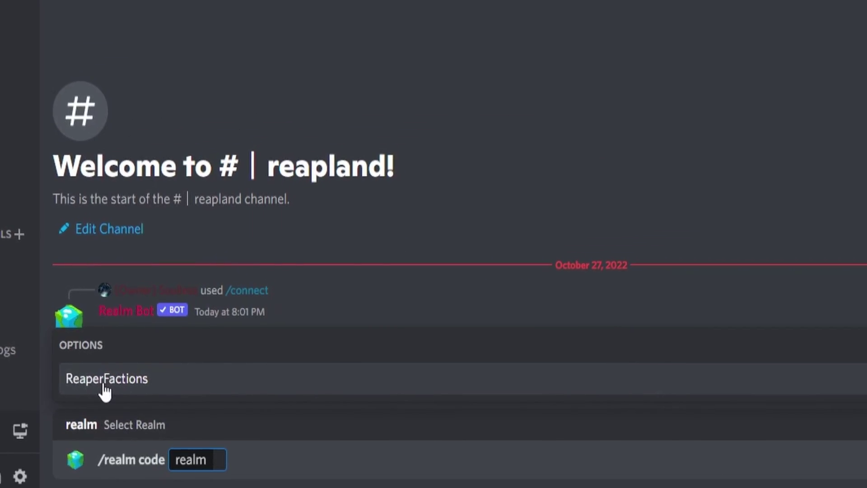
{"action": "left_click", "coordinate": [145, 386]}
{"action": "key", "text": "Return"}
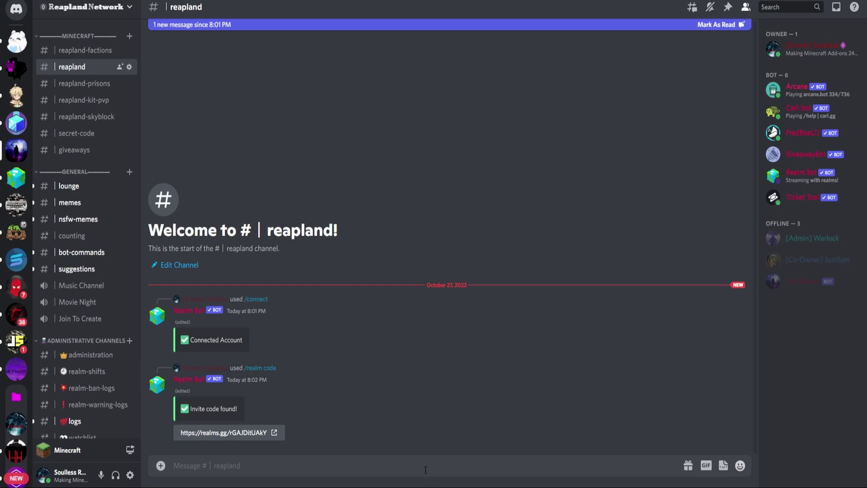
From the guild list, open the Reapland Network dashboard.
{"action": "key", "text": "alt+Tab"}
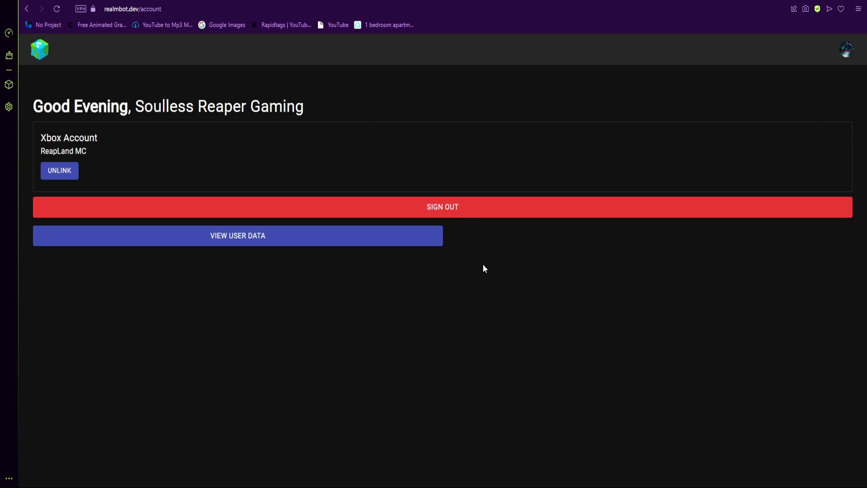
{"action": "left_click", "coordinate": [847, 51]}
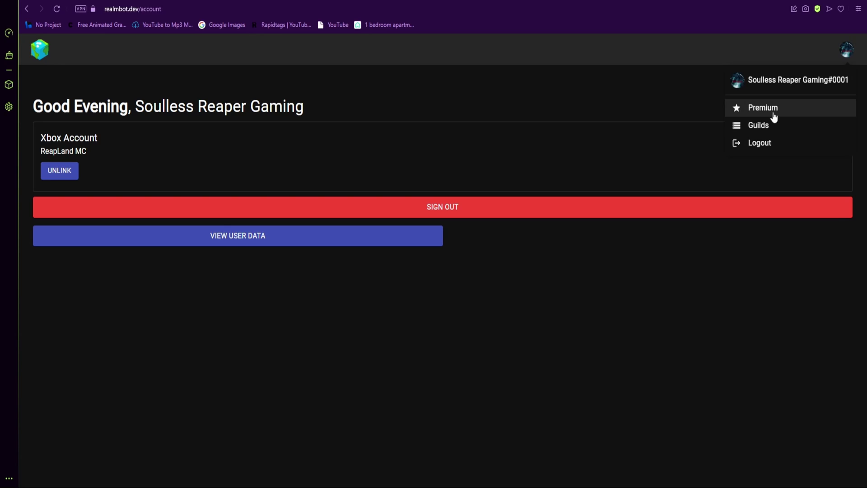
{"action": "left_click", "coordinate": [758, 124]}
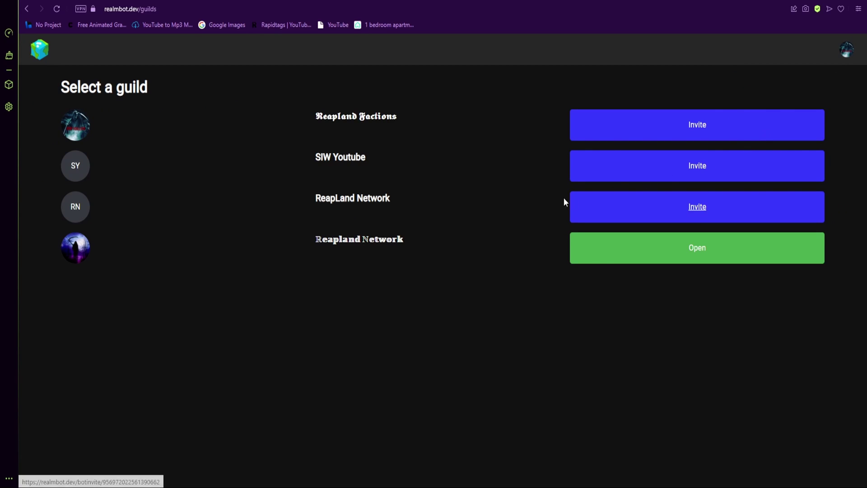
{"action": "left_click_drag", "start_coordinate": [315, 240], "coordinate": [406, 246]}
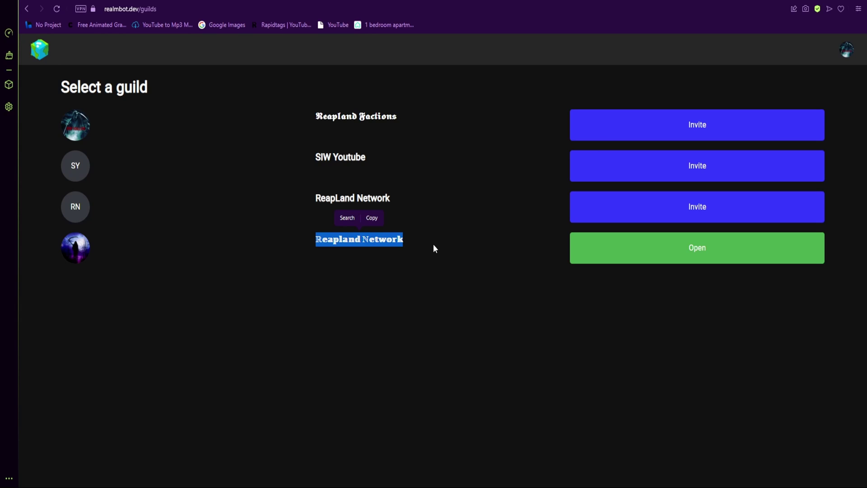
{"action": "left_click", "coordinate": [433, 244]}
{"action": "left_click_drag", "start_coordinate": [316, 239], "coordinate": [454, 236]}
{"action": "left_click", "coordinate": [696, 252]}
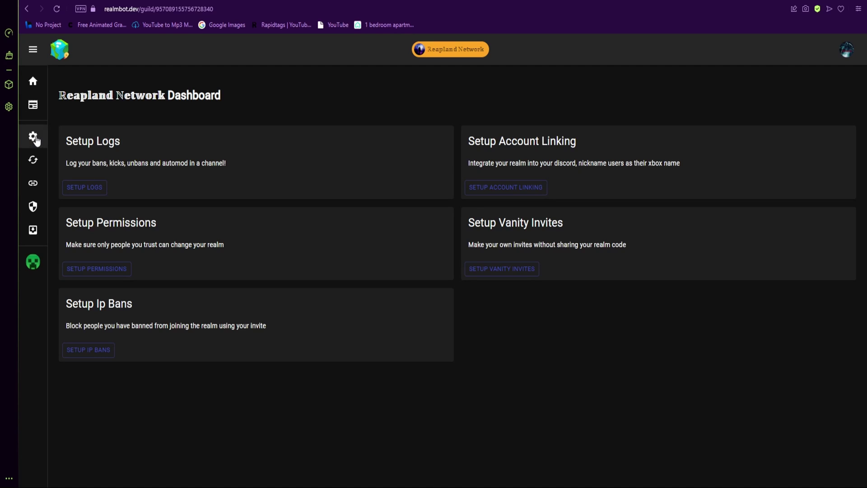
Open the guild Settings page and toggle the Kick message on, then off again.
{"action": "left_click", "coordinate": [33, 50]}
{"action": "left_click", "coordinate": [63, 136]}
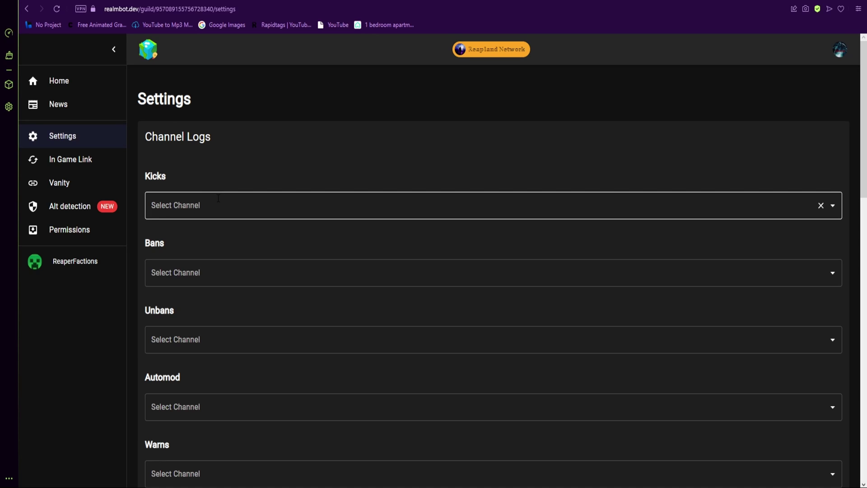
{"action": "scroll", "coordinate": [246, 253], "scroll_direction": "down", "scroll_amount": 3}
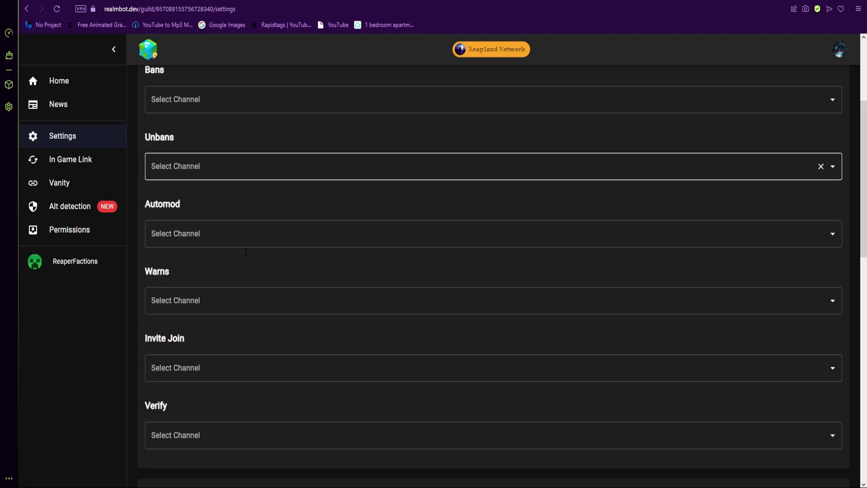
{"action": "scroll", "coordinate": [246, 253], "scroll_direction": "down", "scroll_amount": 2}
{"action": "scroll", "coordinate": [216, 240], "scroll_direction": "down", "scroll_amount": 1}
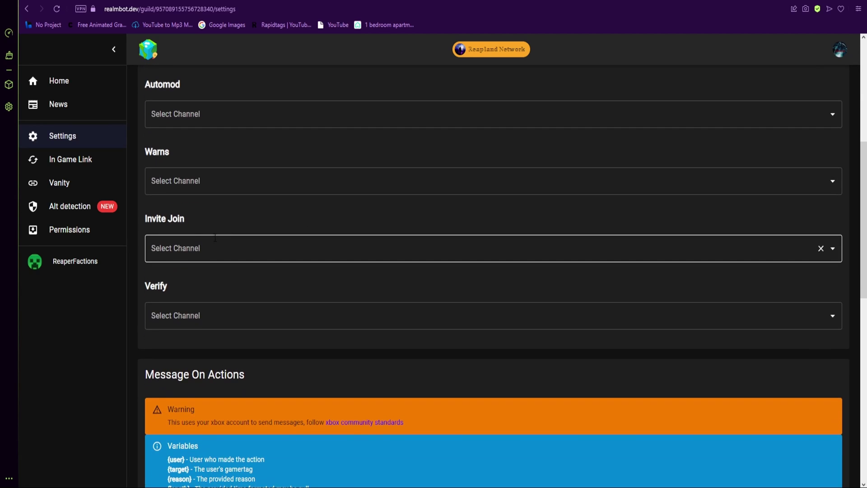
{"action": "scroll", "coordinate": [338, 318], "scroll_direction": "up", "scroll_amount": 2}
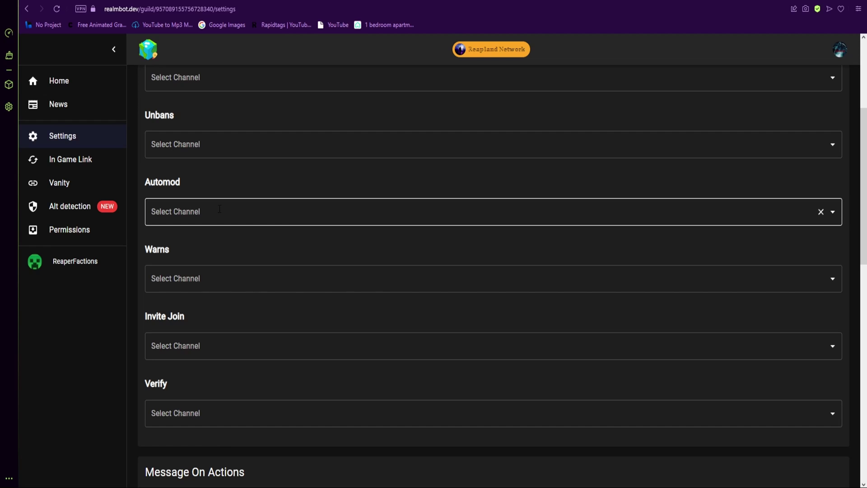
{"action": "scroll", "coordinate": [219, 211], "scroll_direction": "down", "scroll_amount": 2}
{"action": "scroll", "coordinate": [224, 205], "scroll_direction": "down", "scroll_amount": 3}
{"action": "scroll", "coordinate": [223, 205], "scroll_direction": "down", "scroll_amount": 3}
{"action": "scroll", "coordinate": [224, 205], "scroll_direction": "down", "scroll_amount": 1}
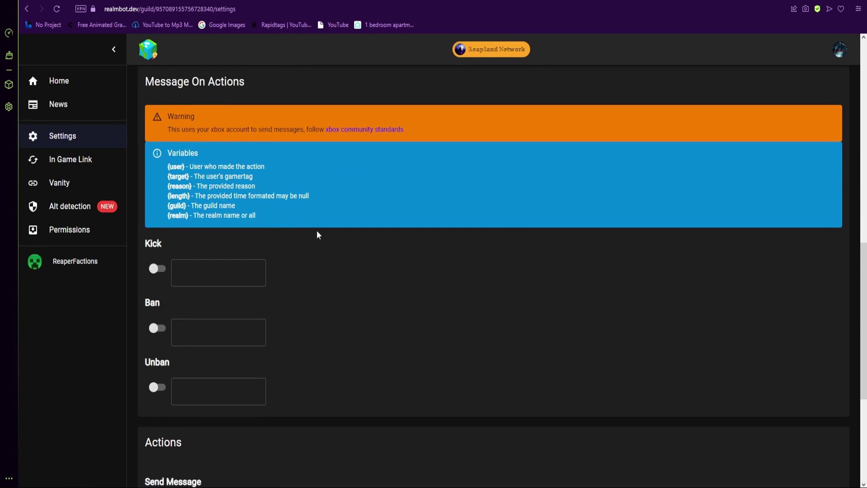
{"action": "left_click", "coordinate": [156, 269]}
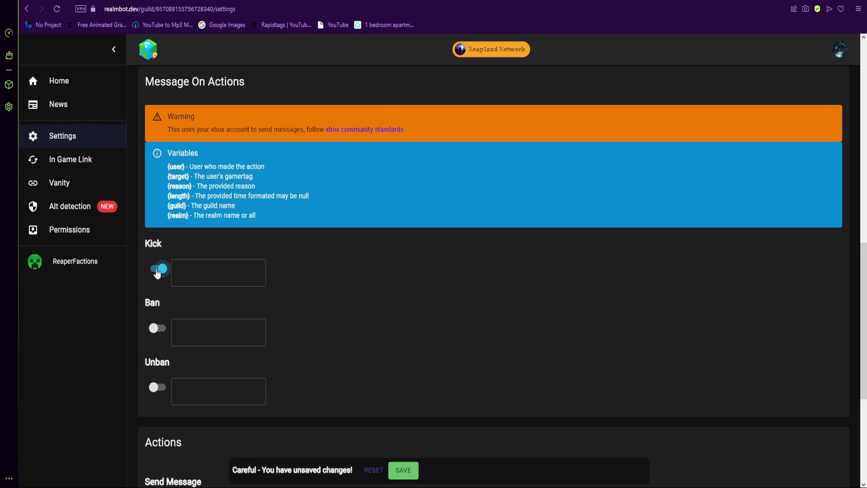
{"action": "left_click", "coordinate": [197, 271]}
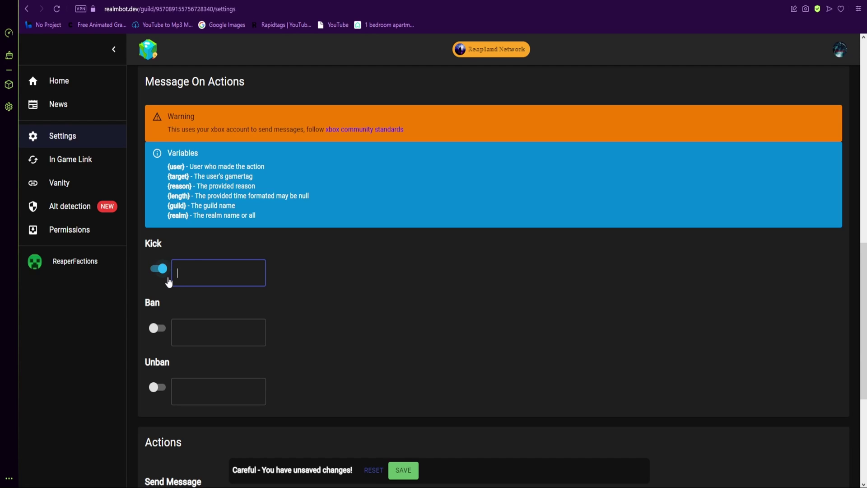
{"action": "left_click", "coordinate": [161, 269]}
{"action": "scroll", "coordinate": [325, 306], "scroll_direction": "up", "scroll_amount": 3}
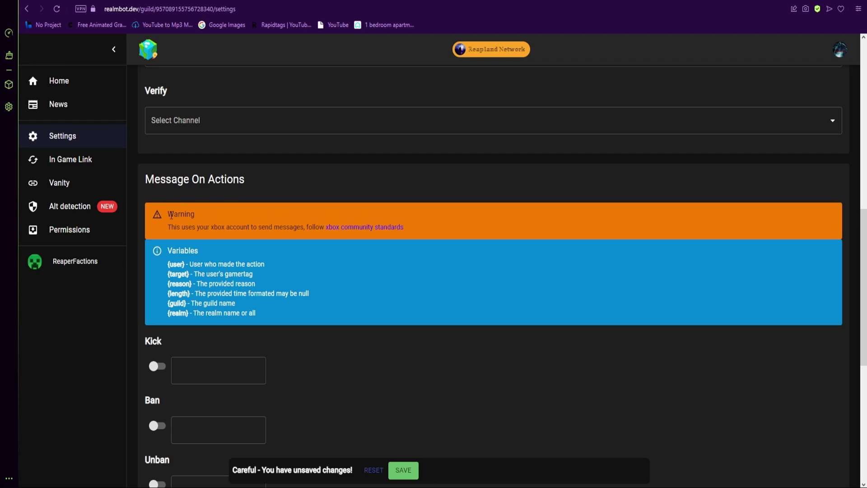
Review the Warning notice and the empty Kick, Ban and Unban message fields.
{"action": "mouse_move", "coordinate": [168, 211]}
{"action": "left_mouse_down"}
{"action": "mouse_move", "coordinate": [226, 230]}
{"action": "mouse_move", "coordinate": [416, 237]}
{"action": "left_mouse_up"}
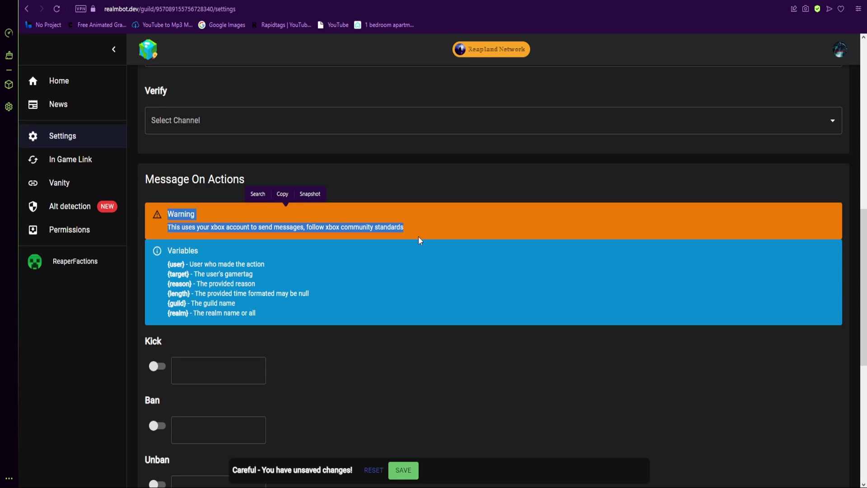
{"action": "left_click", "coordinate": [433, 218]}
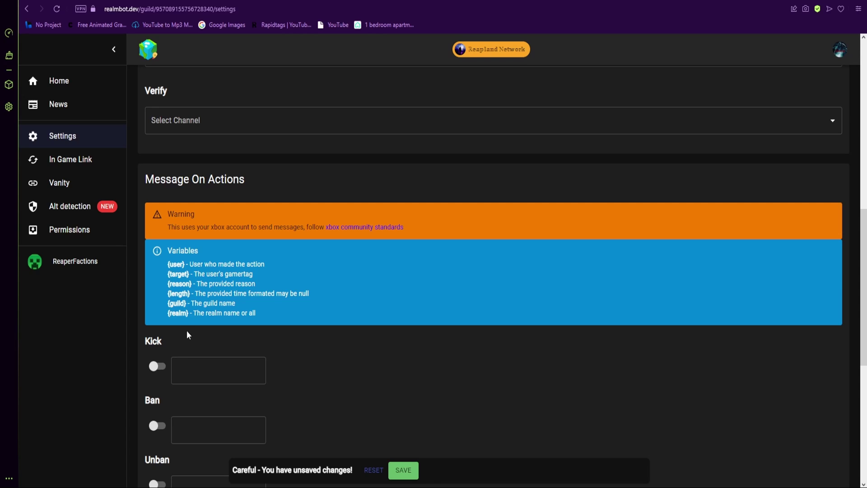
{"action": "left_click", "coordinate": [200, 360]}
{"action": "scroll", "coordinate": [200, 359], "scroll_direction": "down", "scroll_amount": 1}
{"action": "left_click", "coordinate": [203, 380]}
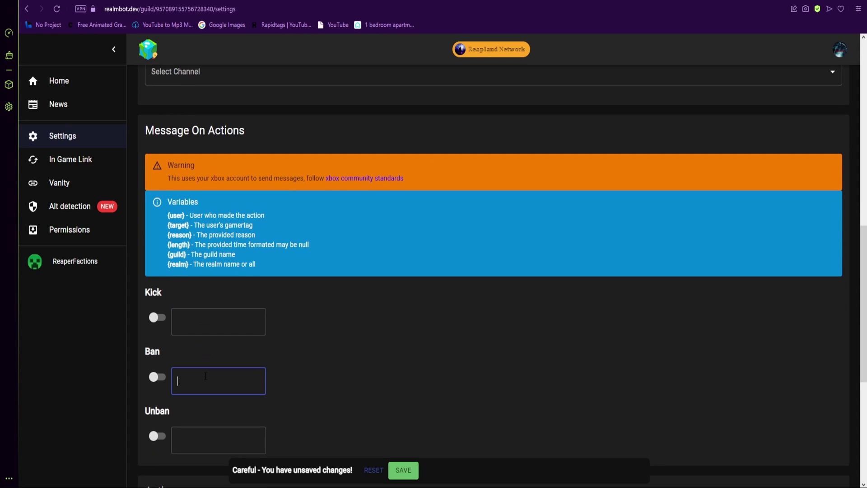
{"action": "scroll", "coordinate": [206, 380], "scroll_direction": "down", "scroll_amount": 1}
{"action": "left_click", "coordinate": [206, 386]}
{"action": "left_click", "coordinate": [245, 277]}
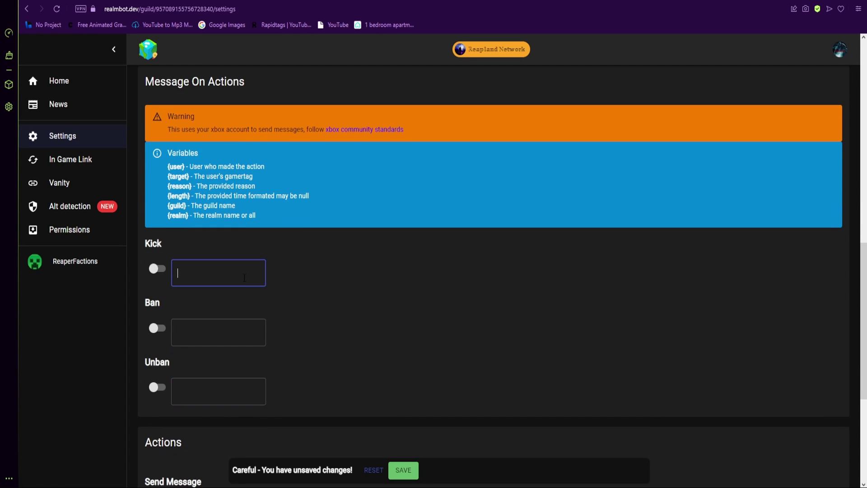
{"action": "left_click", "coordinate": [349, 280]}
{"action": "scroll", "coordinate": [356, 276], "scroll_direction": "down", "scroll_amount": 4}
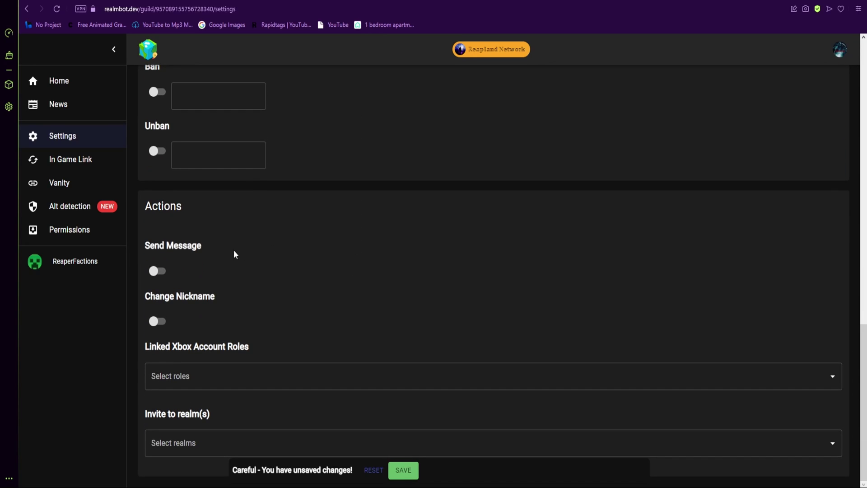
Highlight the Actions section to check its unset messaging, nickname, roles and realms options.
{"action": "left_click_drag", "start_coordinate": [145, 204], "coordinate": [437, 455]}
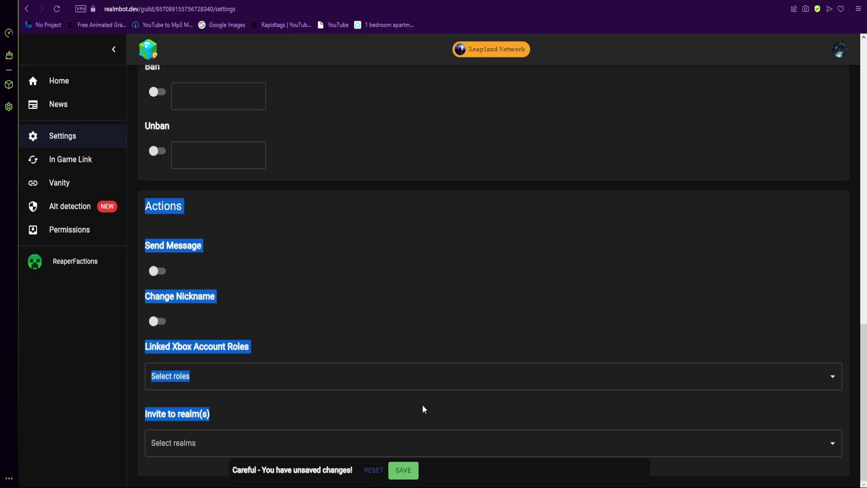
{"action": "left_click", "coordinate": [452, 415]}
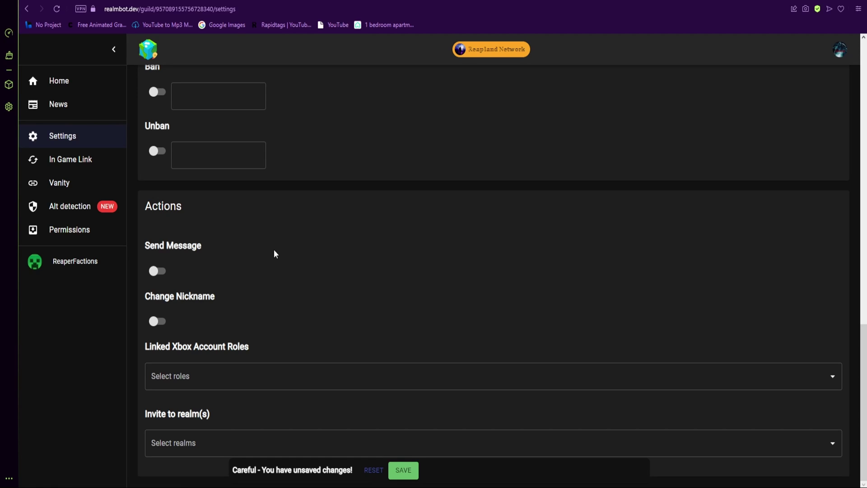
Expand ReaperFactions on the Vanity page and select its prefilled Vanity Url field.
{"action": "left_click", "coordinate": [76, 184]}
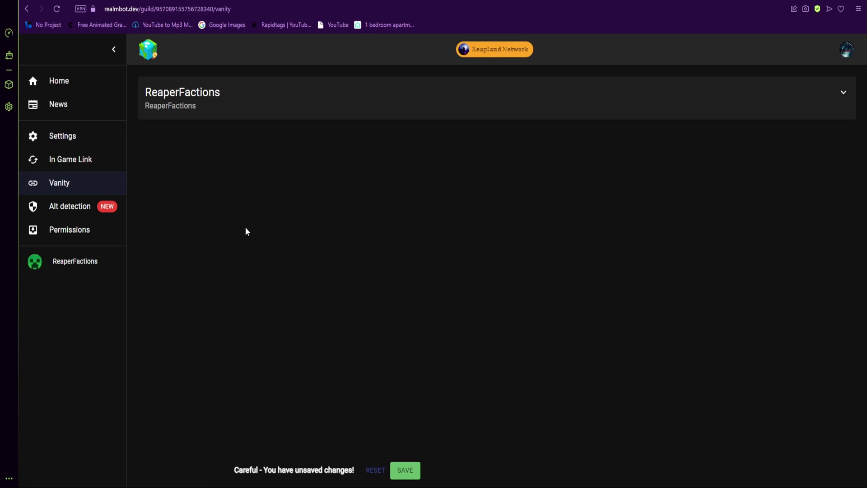
{"action": "left_click", "coordinate": [271, 114]}
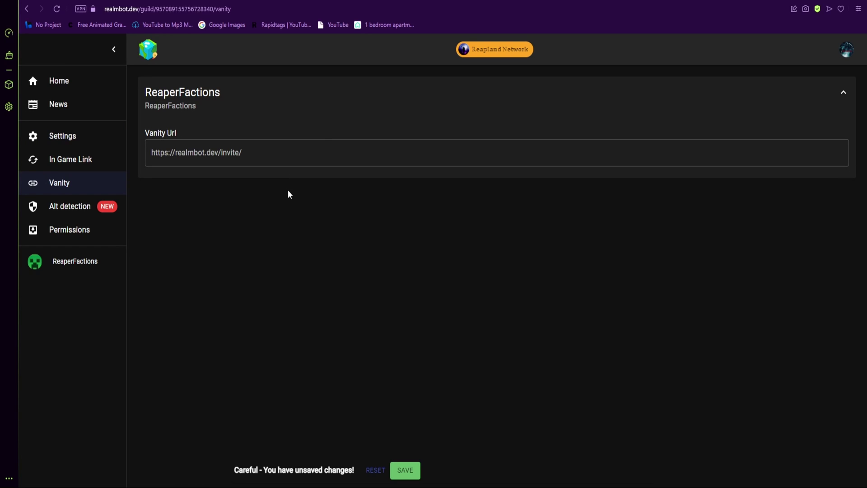
{"action": "left_click", "coordinate": [245, 155]}
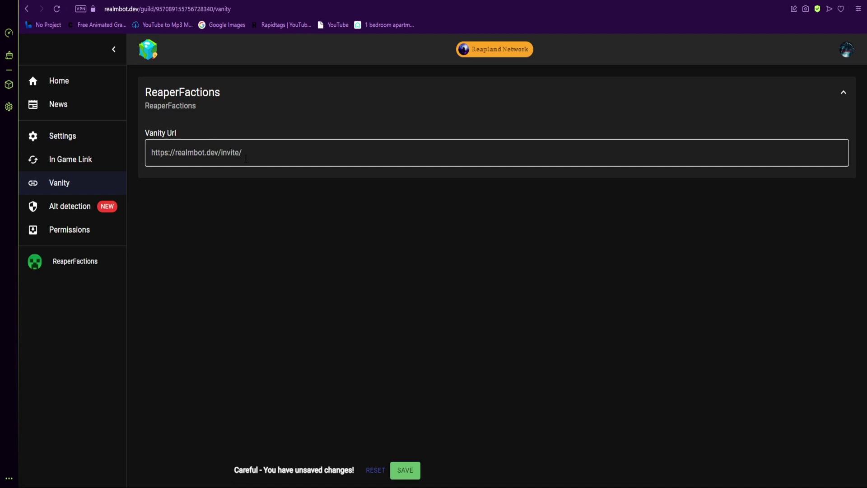
{"action": "left_click", "coordinate": [70, 229]}
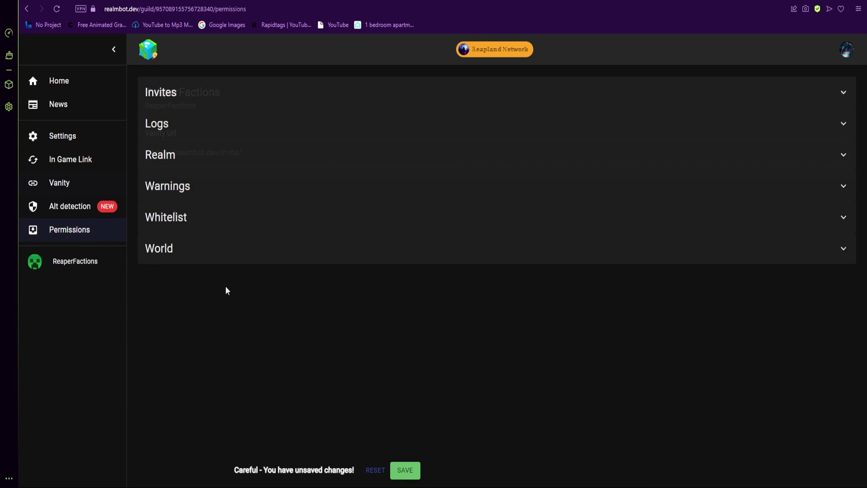
{"action": "left_click", "coordinate": [232, 250]}
{"action": "left_click", "coordinate": [237, 217]}
{"action": "left_click", "coordinate": [240, 186]}
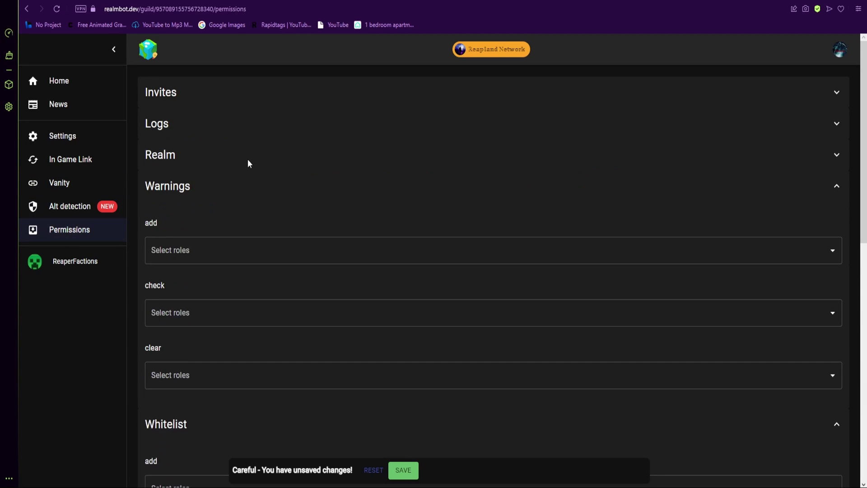
{"action": "left_click", "coordinate": [250, 155]}
{"action": "left_click", "coordinate": [252, 123]}
{"action": "left_click", "coordinate": [258, 92]}
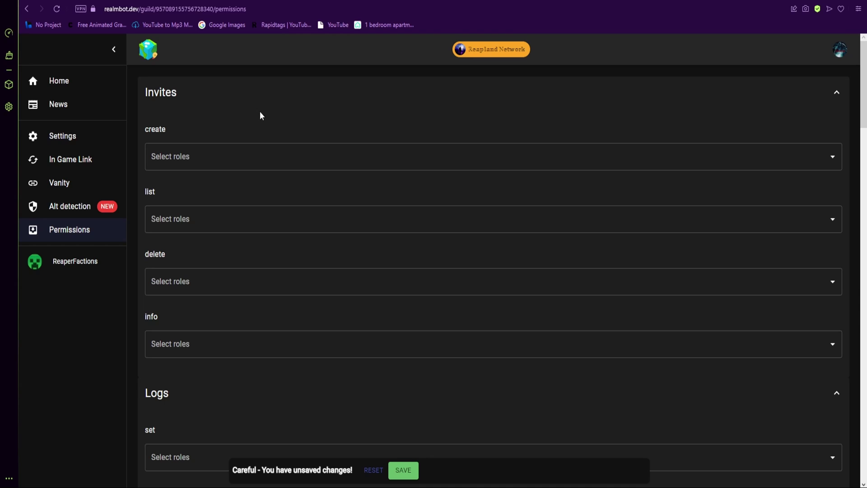
{"action": "left_click", "coordinate": [273, 92]}
{"action": "left_click", "coordinate": [267, 124]}
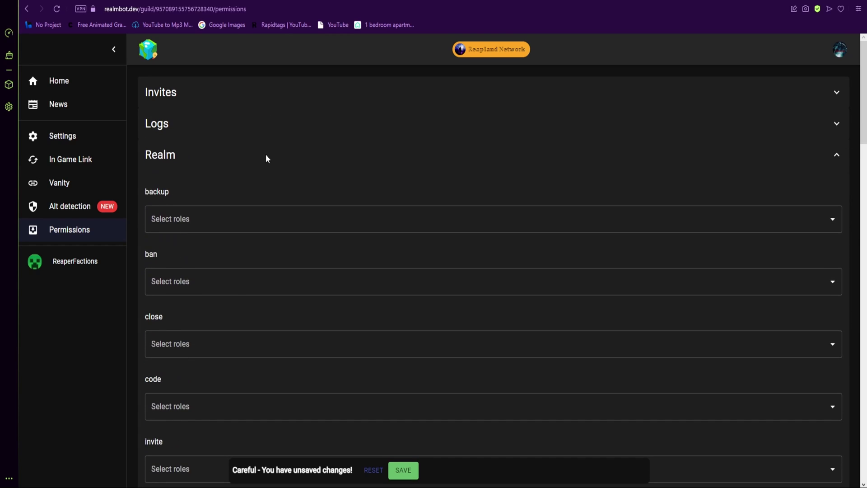
{"action": "left_click", "coordinate": [266, 154]}
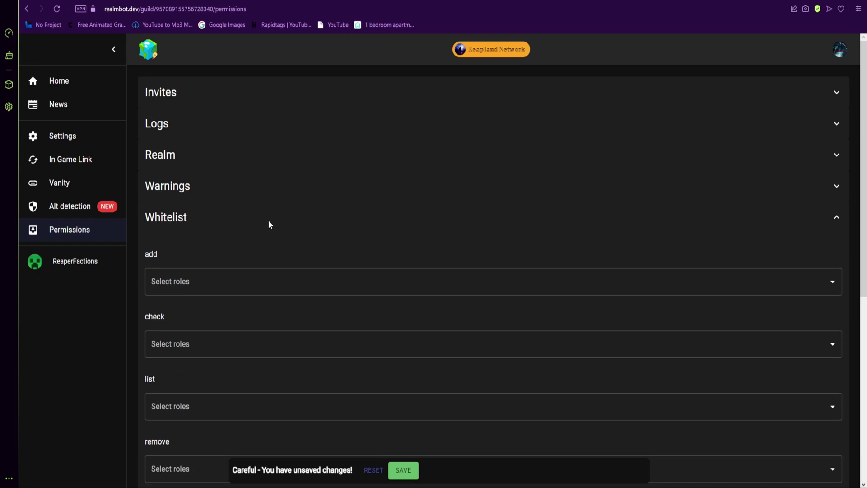
{"action": "left_click", "coordinate": [269, 224]}
{"action": "left_click", "coordinate": [266, 245]}
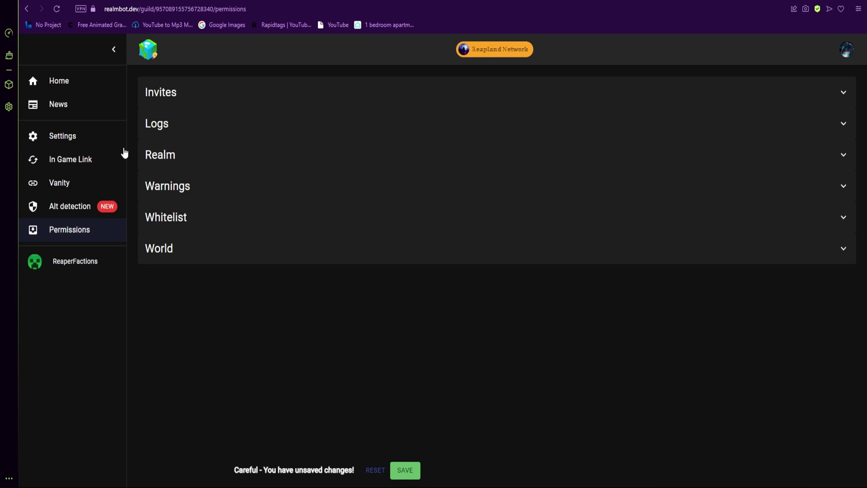
Turn on Should Join World for ReaperFactions on the In Game Link page.
{"action": "left_click", "coordinate": [99, 160]}
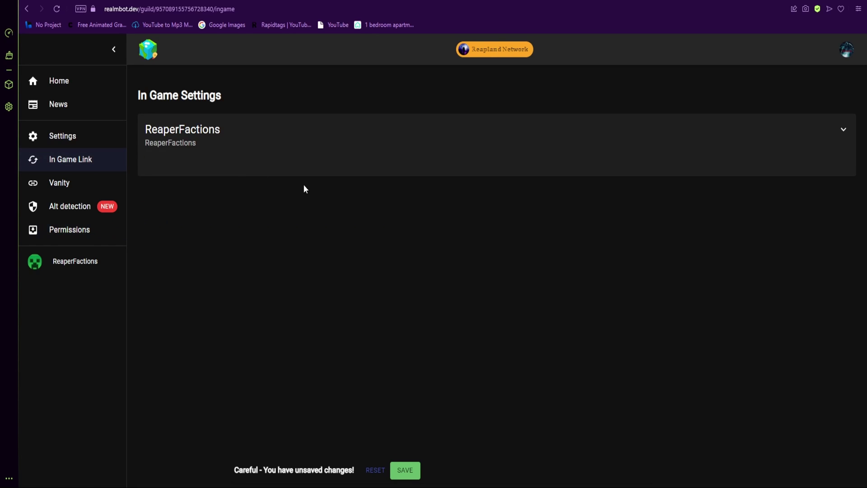
{"action": "left_click", "coordinate": [562, 142]}
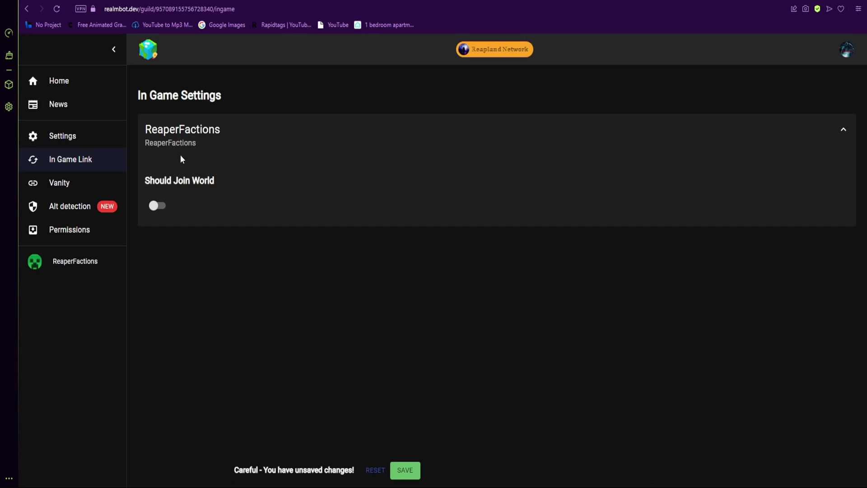
{"action": "left_click", "coordinate": [155, 206]}
{"action": "scroll", "coordinate": [237, 216], "scroll_direction": "down", "scroll_amount": 2}
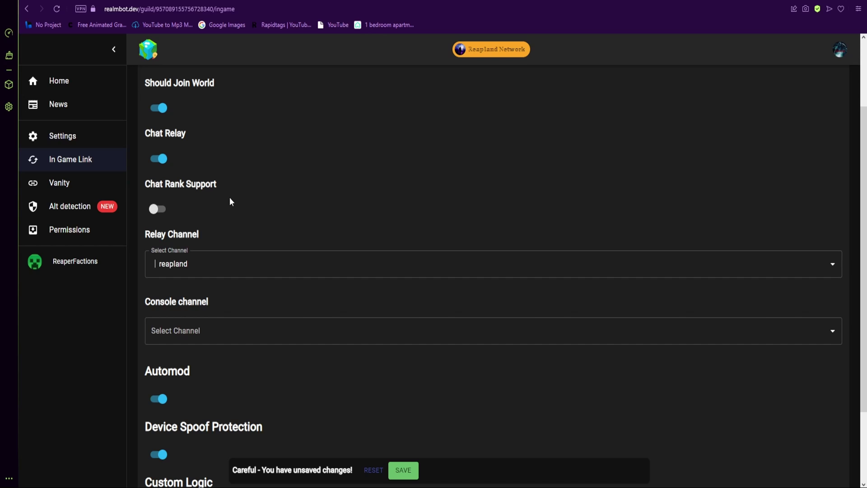
Check the Relay Channel list and keep reapland as the relay channel.
{"action": "left_click", "coordinate": [199, 267]}
{"action": "left_click", "coordinate": [199, 266]}
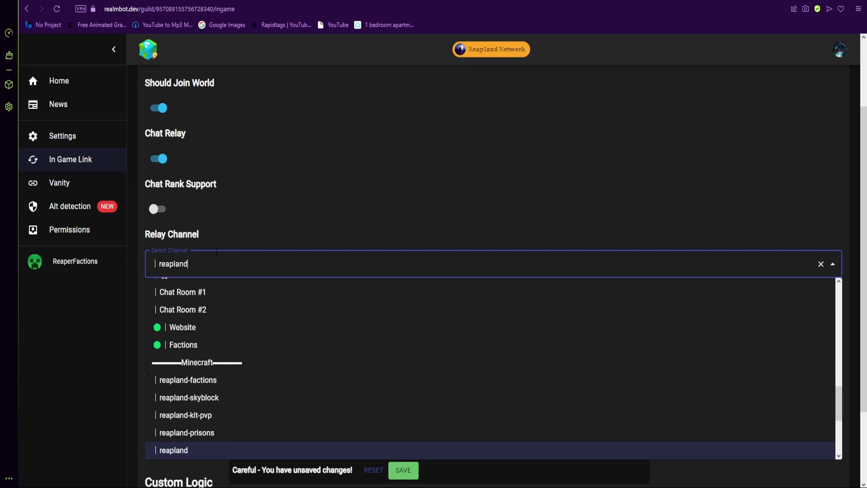
{"action": "key", "text": "Escape"}
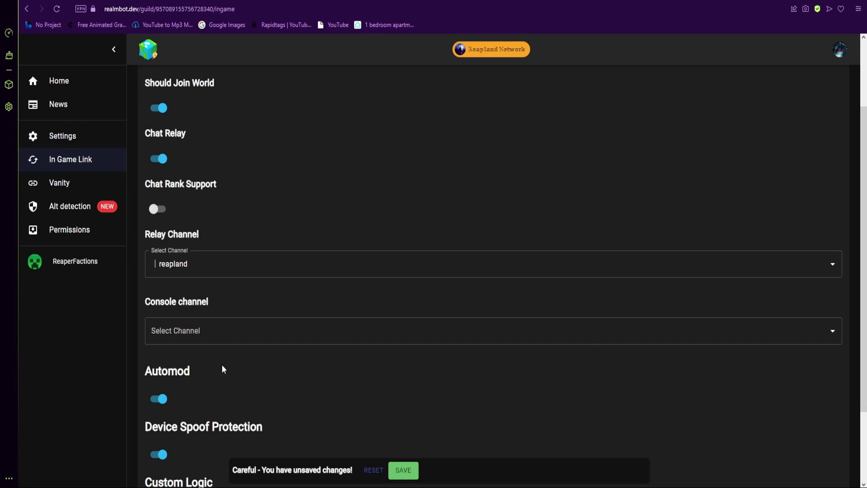
{"action": "left_click", "coordinate": [223, 331]}
{"action": "scroll", "coordinate": [224, 331], "scroll_direction": "down", "scroll_amount": 1}
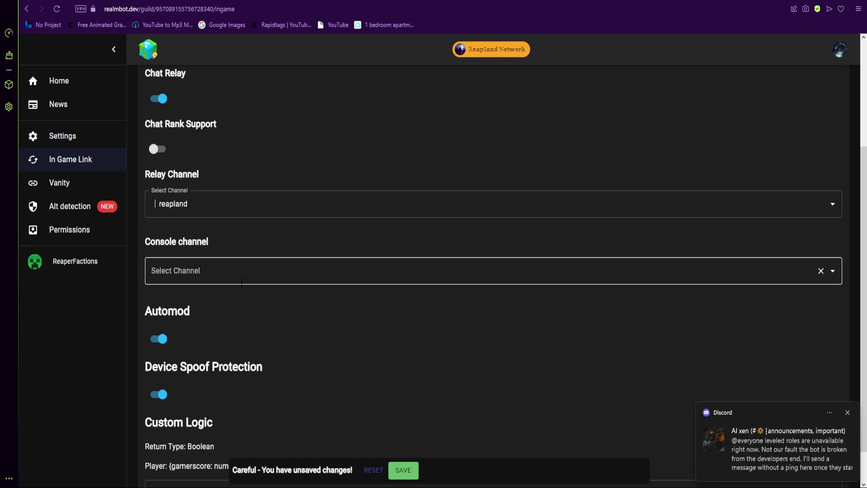
{"action": "scroll", "coordinate": [203, 285], "scroll_direction": "down", "scroll_amount": 1}
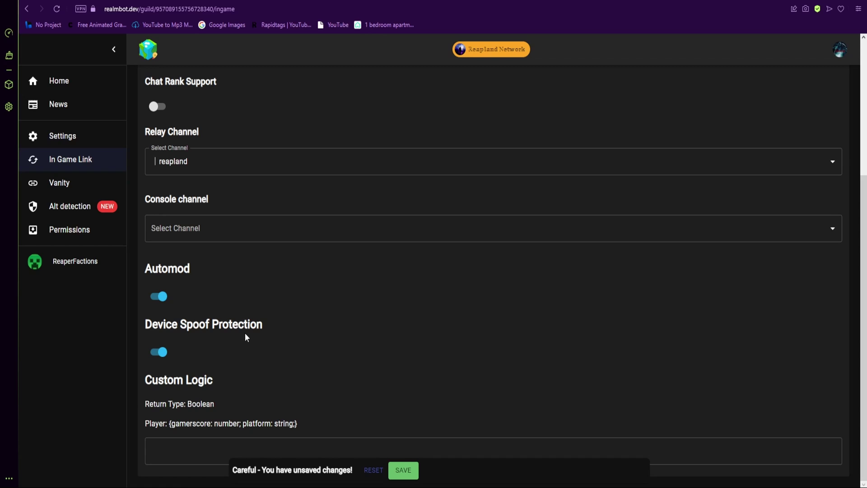
{"action": "left_click", "coordinate": [196, 451]}
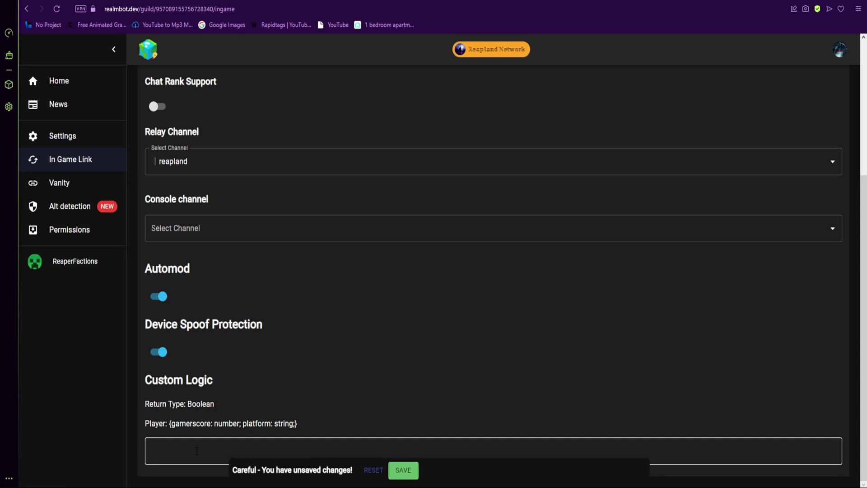
{"action": "left_click", "coordinate": [338, 395]}
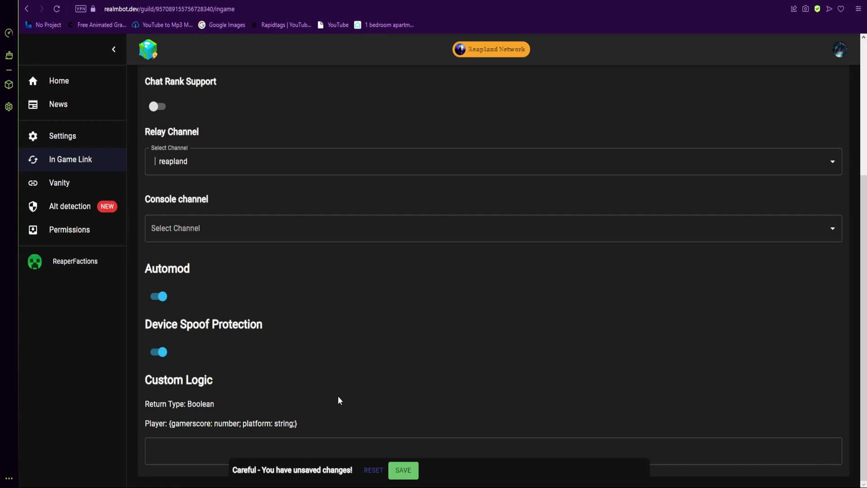
{"action": "left_click", "coordinate": [448, 442]}
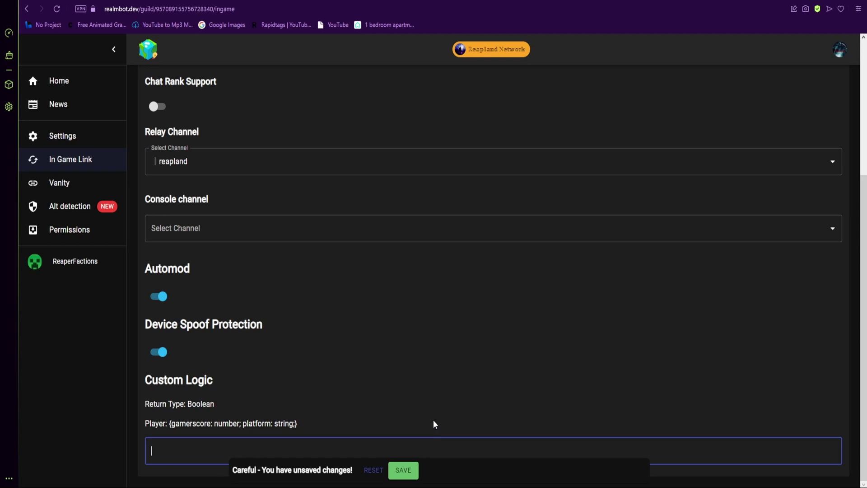
{"action": "left_click", "coordinate": [388, 374]}
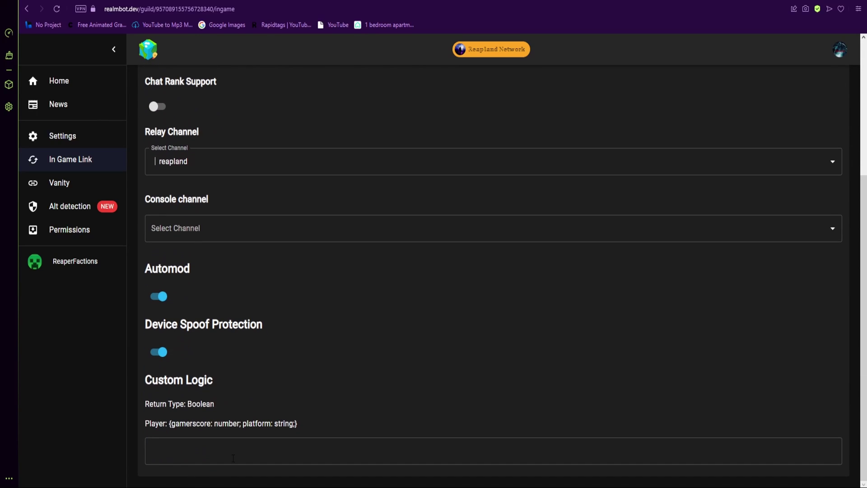
{"action": "scroll", "coordinate": [308, 271], "scroll_direction": "up", "scroll_amount": 5}
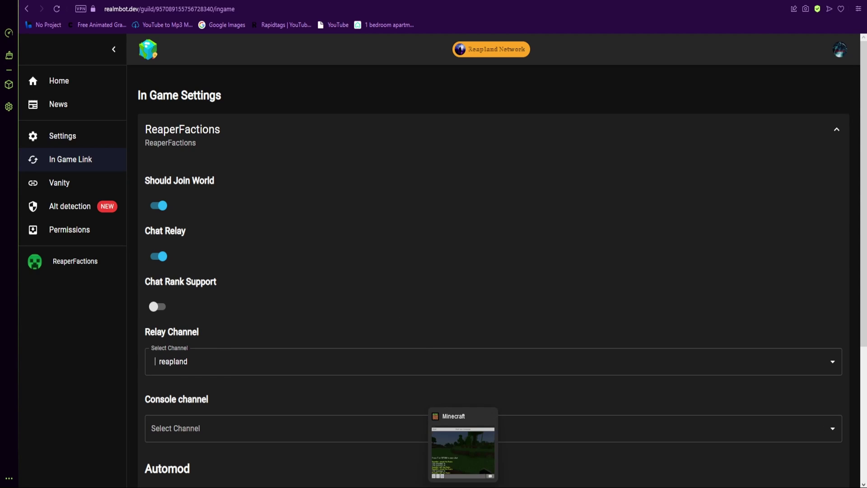
Send /world join for realm ReaperFactions in the Discord reapland channel.
{"action": "key", "text": "alt+Tab"}
{"action": "key", "text": "alt+Tab"}
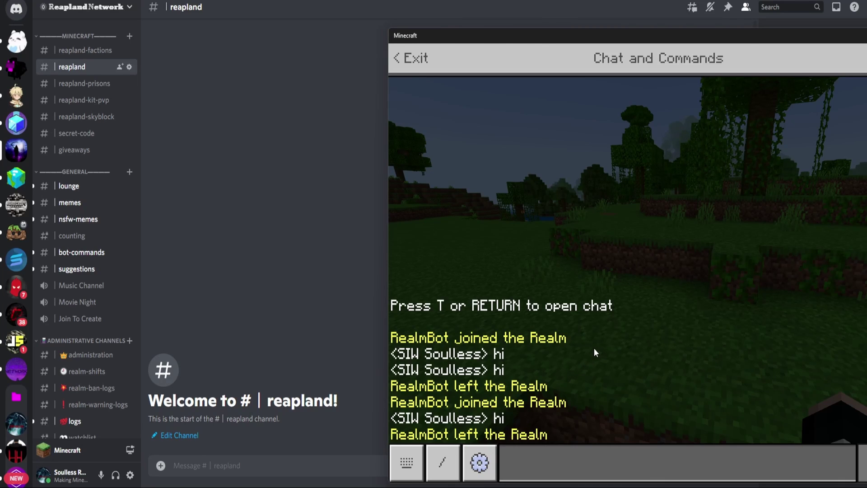
{"action": "key", "text": "Escape"}
{"action": "key", "text": "Escape"}
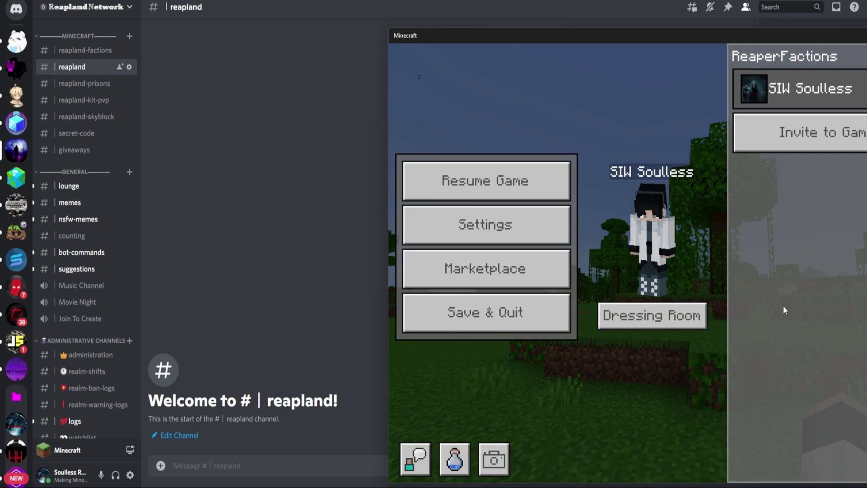
{"action": "left_click_drag", "start_coordinate": [690, 31], "coordinate": [603, 23]}
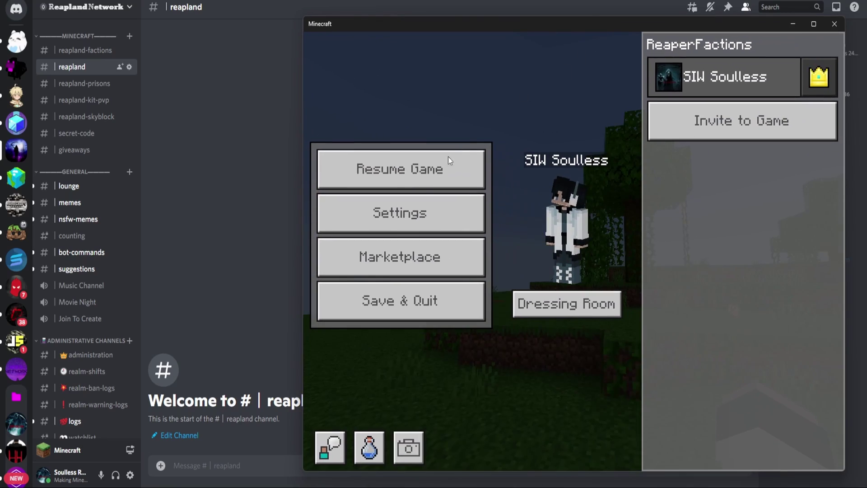
{"action": "left_click", "coordinate": [452, 164]}
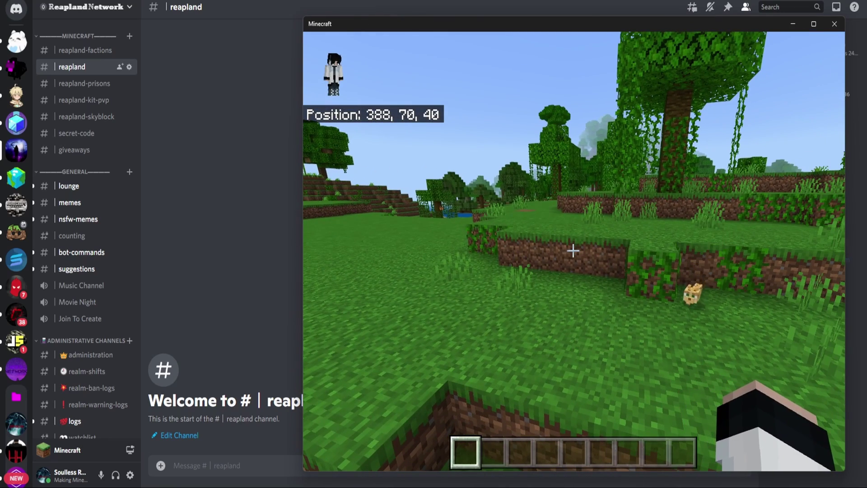
{"action": "key", "text": "Escape"}
{"action": "left_click", "coordinate": [235, 465]}
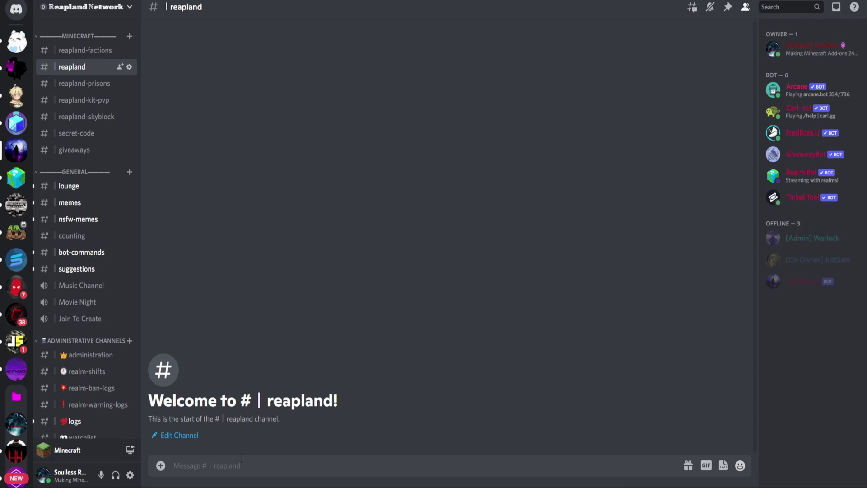
{"action": "type", "text": "/"}
{"action": "type", "text": "wor"}
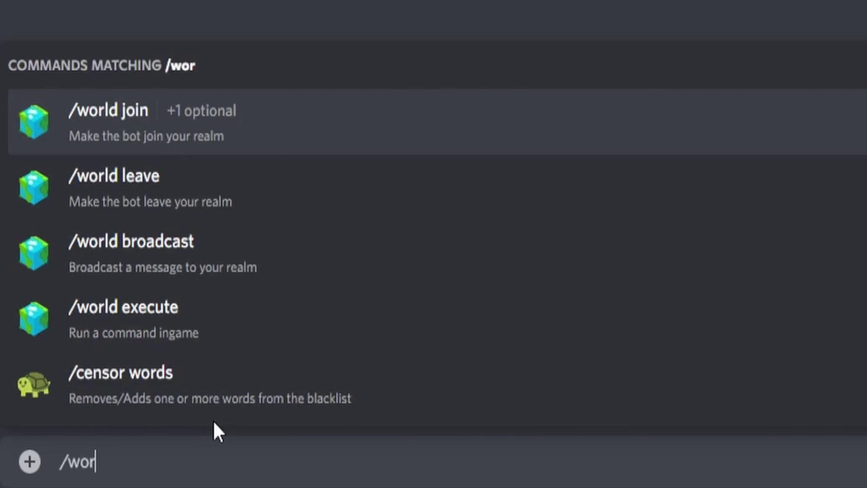
{"action": "type", "text": "ld join"}
{"action": "key", "text": "Tab"}
{"action": "type", "text": "ReaperFactions"}
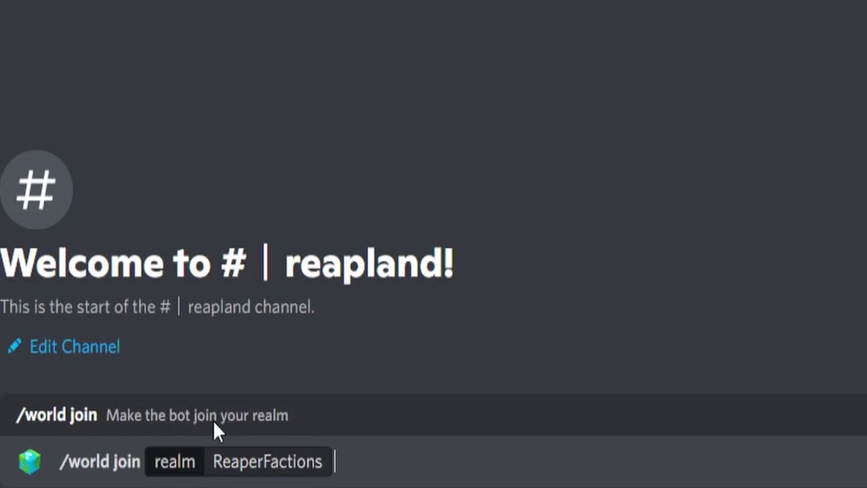
{"action": "key", "text": "Return"}
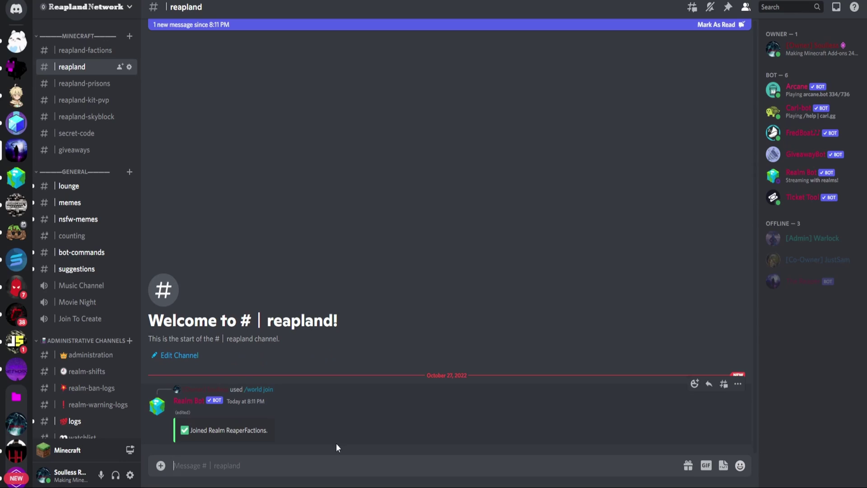
Check Minecraft, then highlight the relay connection and join notice messages in reapland.
{"action": "key", "text": "alt+Tab"}
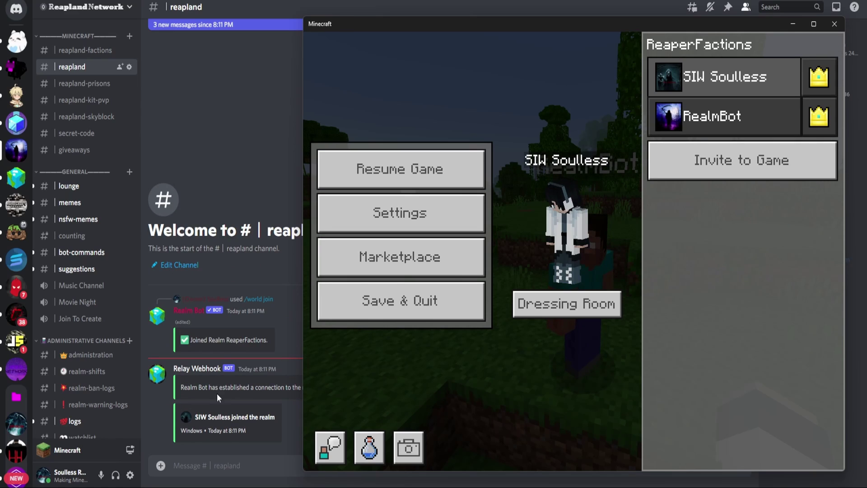
{"action": "left_click", "coordinate": [180, 391]}
{"action": "left_click_drag", "start_coordinate": [180, 387], "coordinate": [318, 387]}
{"action": "double_click", "coordinate": [253, 416]}
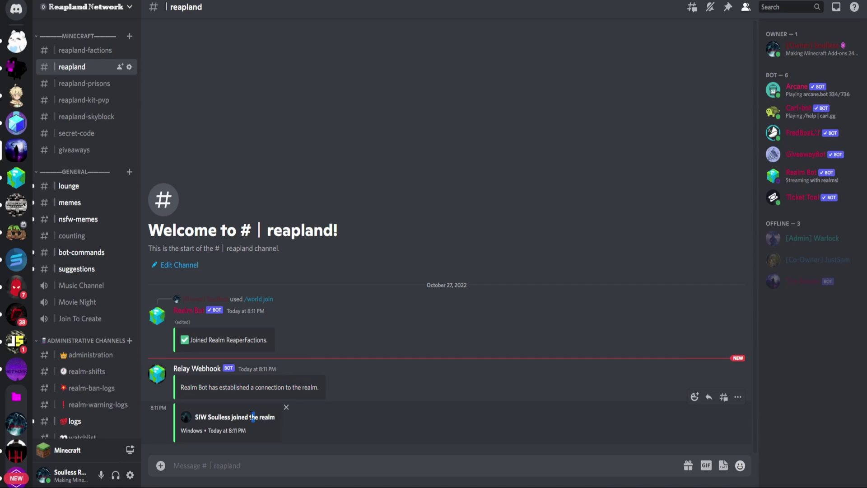
{"action": "left_click_drag", "start_coordinate": [196, 417], "coordinate": [304, 419]}
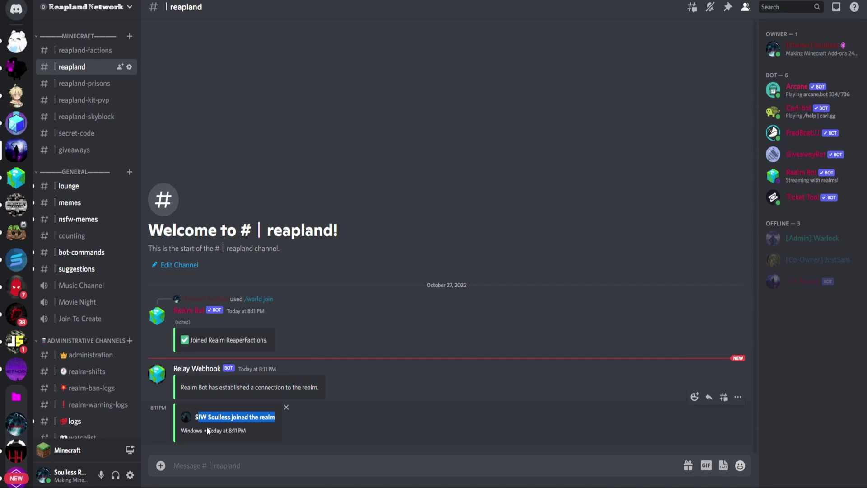
{"action": "left_click_drag", "start_coordinate": [181, 430], "coordinate": [299, 428]}
{"action": "left_click", "coordinate": [303, 424]}
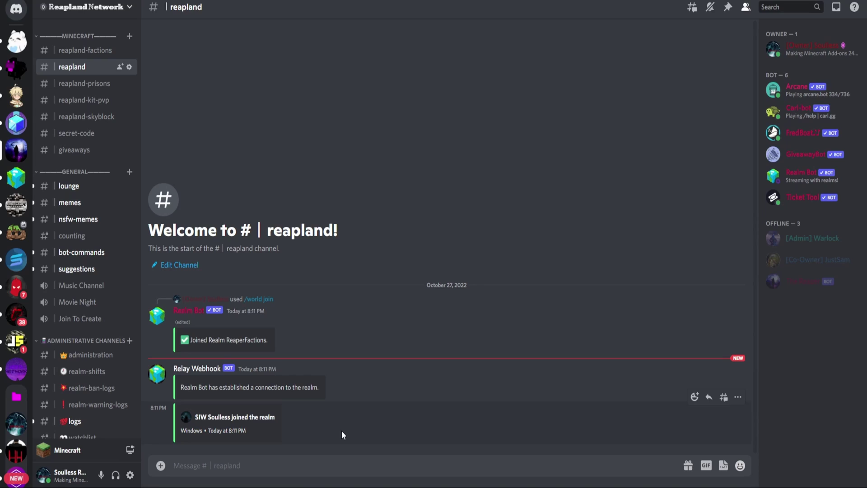
Exchange 'hi' messages between the Minecraft realm chat and the reapland channel.
{"action": "left_click", "coordinate": [421, 484]}
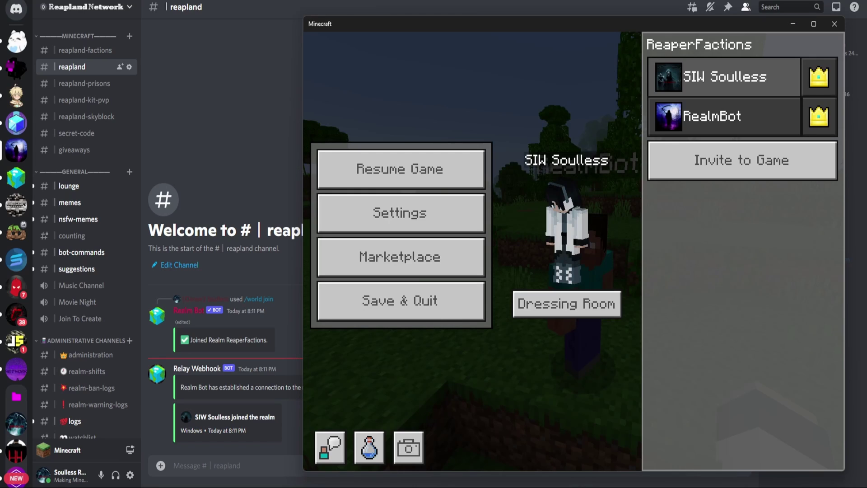
{"action": "key", "text": "Escape"}
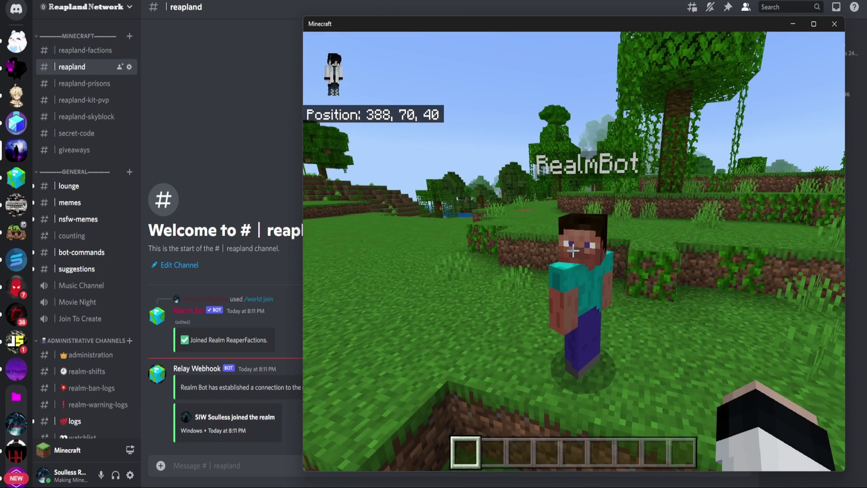
{"action": "type", "text": "t"}
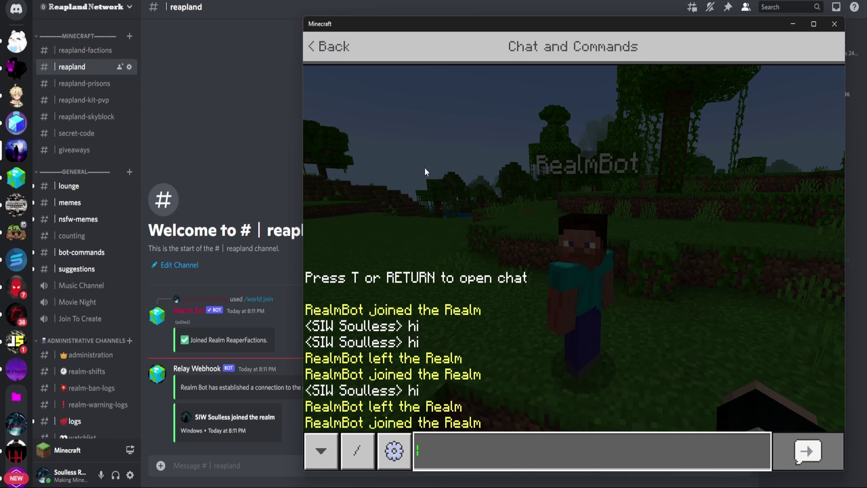
{"action": "type", "text": "hi"}
{"action": "key", "text": "Return"}
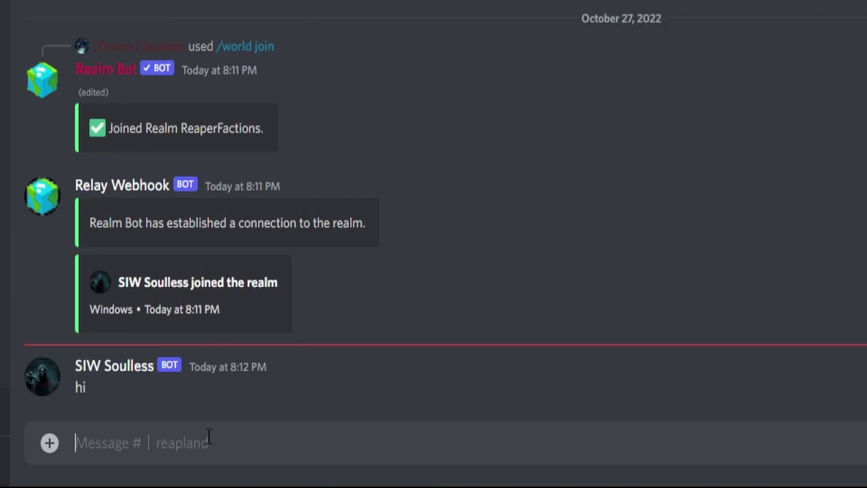
{"action": "type", "text": "hi"}
{"action": "key", "text": "Return"}
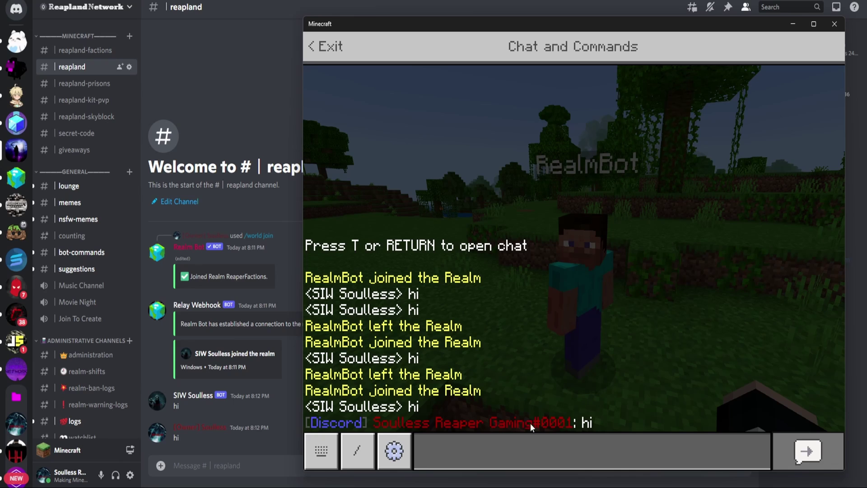
Send /realm kick for SIW Soulless on ReaperFactions with reason 'test'.
{"action": "left_click", "coordinate": [270, 466]}
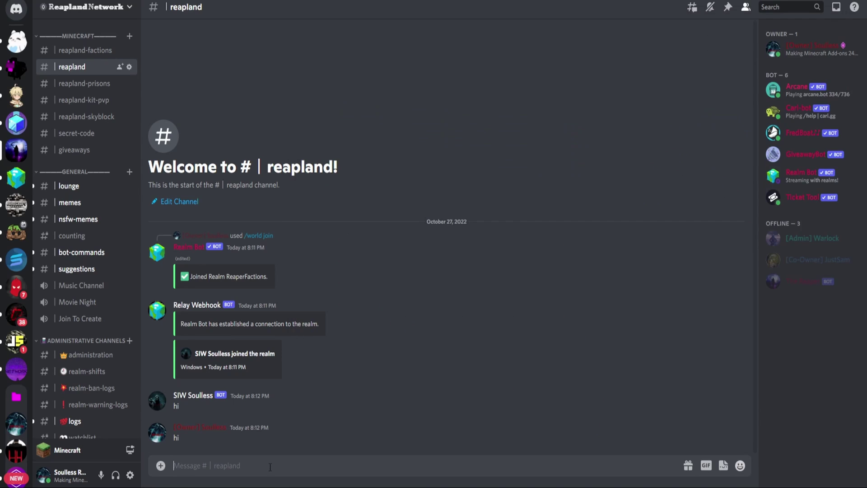
{"action": "type", "text": "/"}
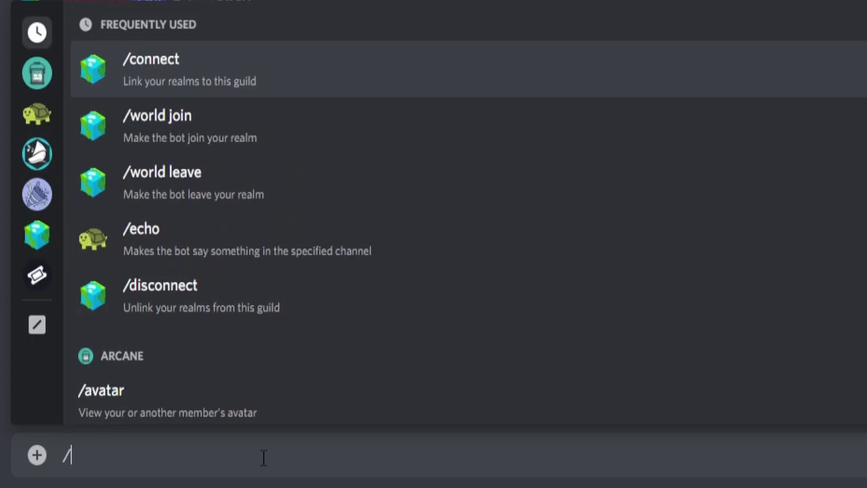
{"action": "type", "text": "realm"}
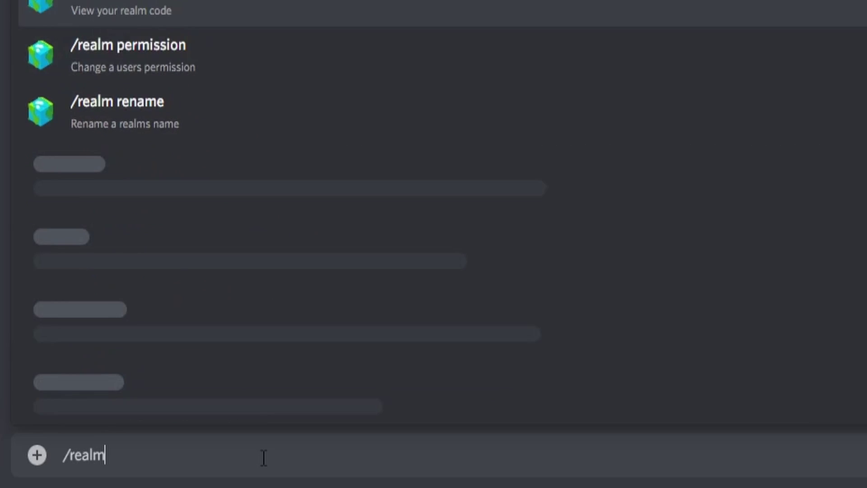
{"action": "type", "text": " kick"}
{"action": "key", "text": "Tab"}
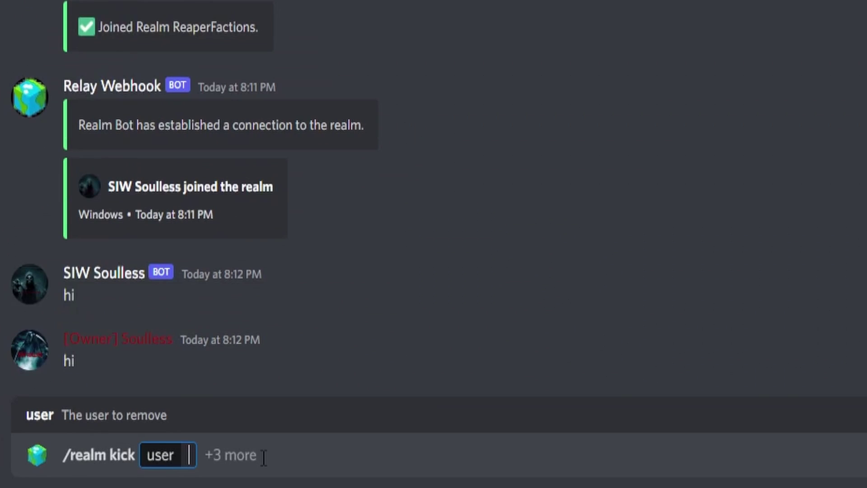
{"action": "type", "text": "SIW"}
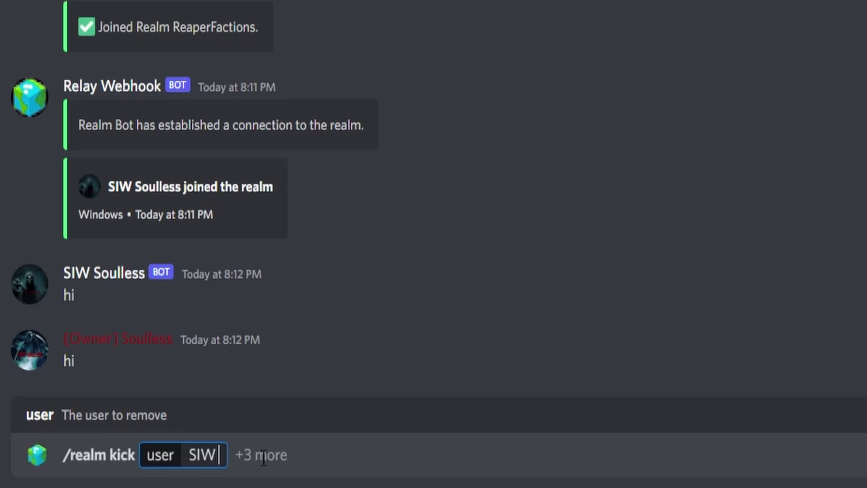
{"action": "type", "text": " Soulless"}
{"action": "key", "text": "Tab"}
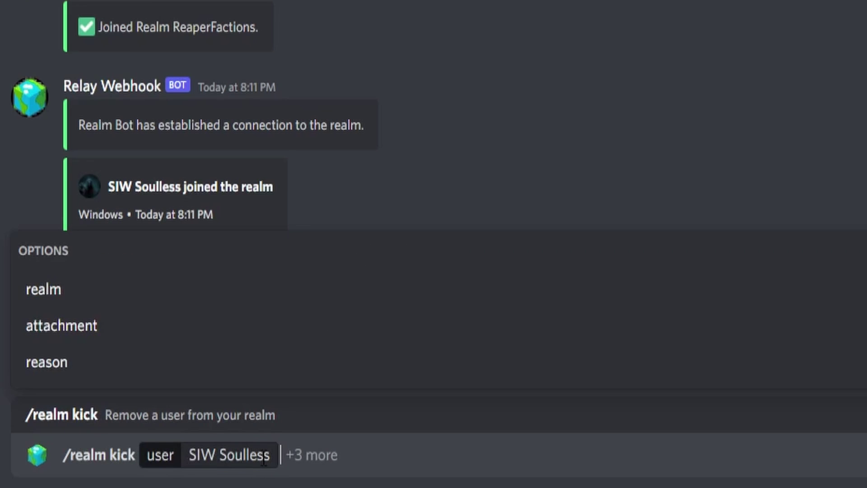
{"action": "key", "text": "Tab"}
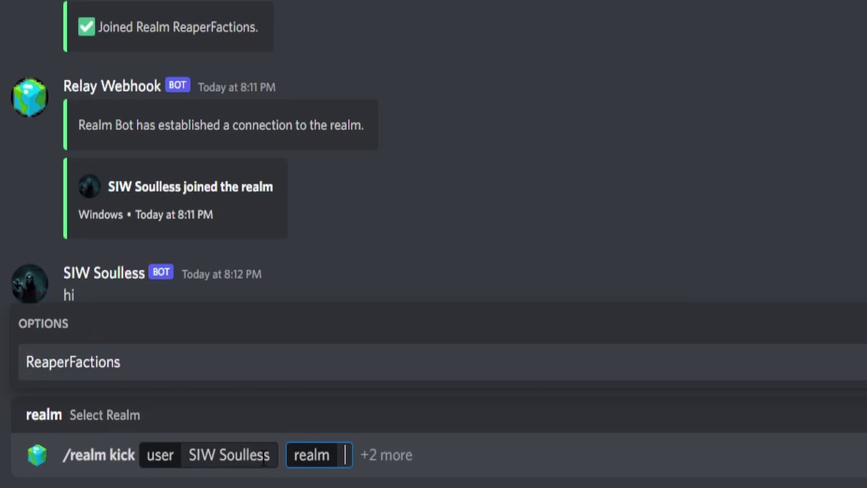
{"action": "key", "text": "Tab"}
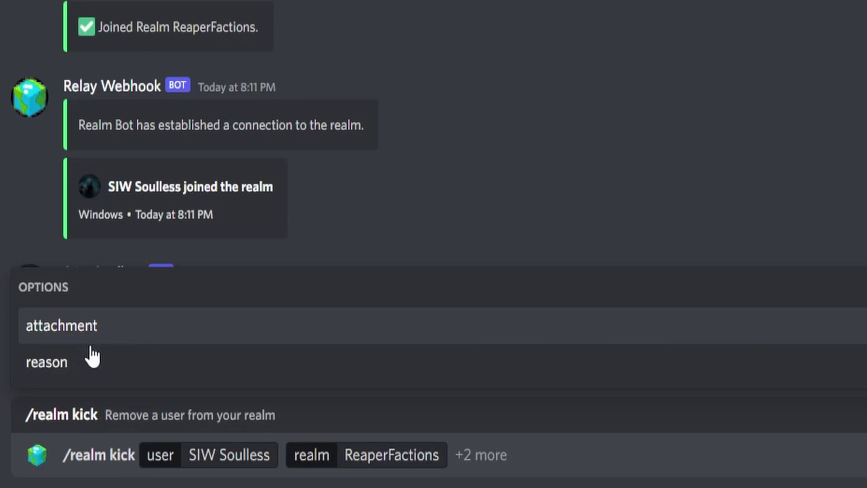
{"action": "left_click", "coordinate": [92, 364]}
{"action": "type", "text": "test"}
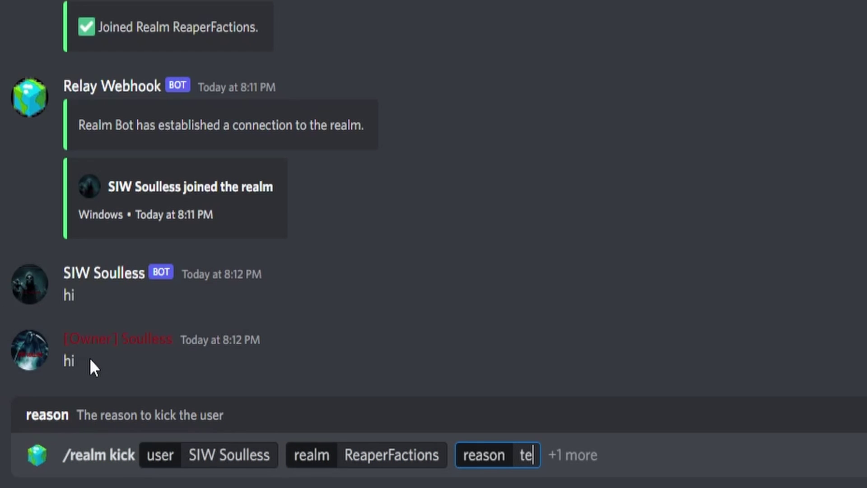
{"action": "mouse_move", "coordinate": [67, 450]}
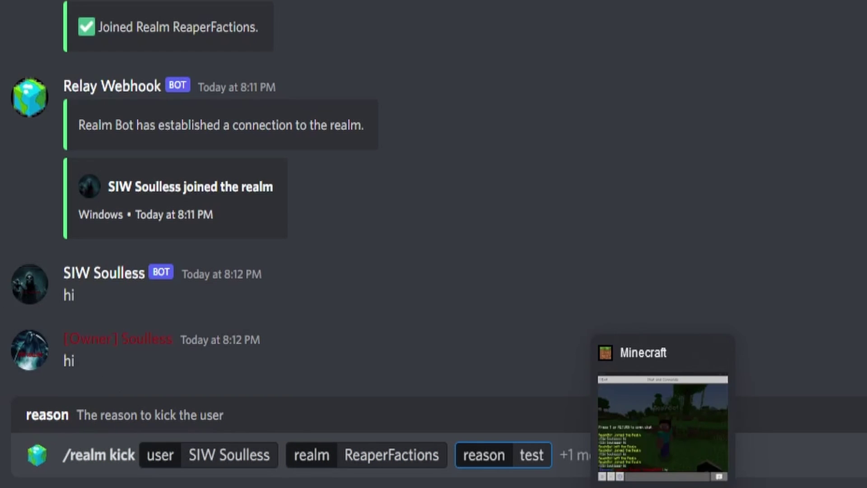
{"action": "key", "text": "Return"}
Close Minecraft chat and dismiss the 'You were kicked out of the game' notice.
{"action": "left_click", "coordinate": [642, 423]}
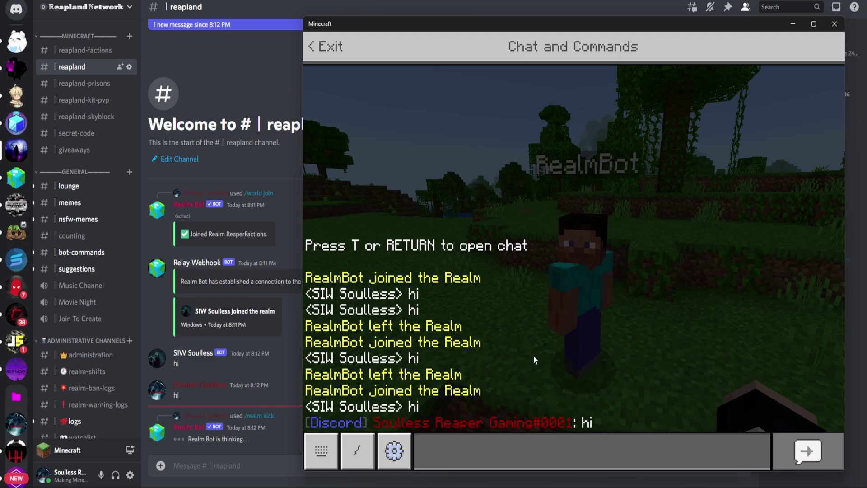
{"action": "key", "text": "Escape"}
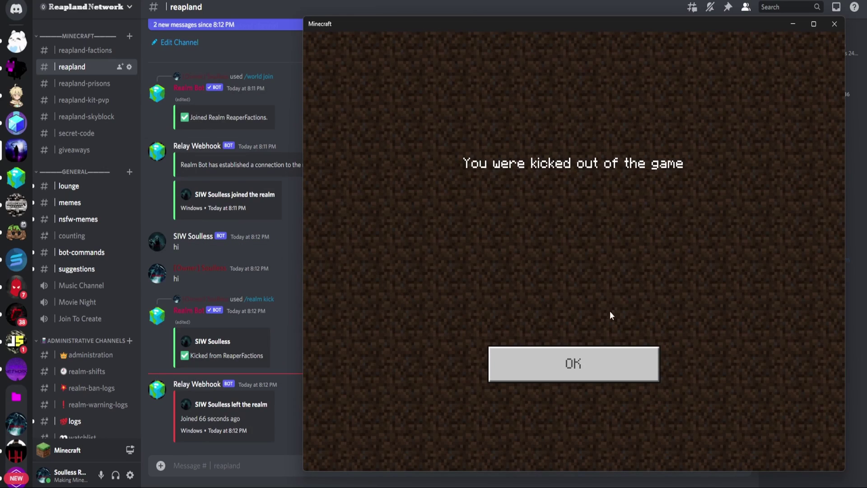
{"action": "left_click", "coordinate": [586, 359]}
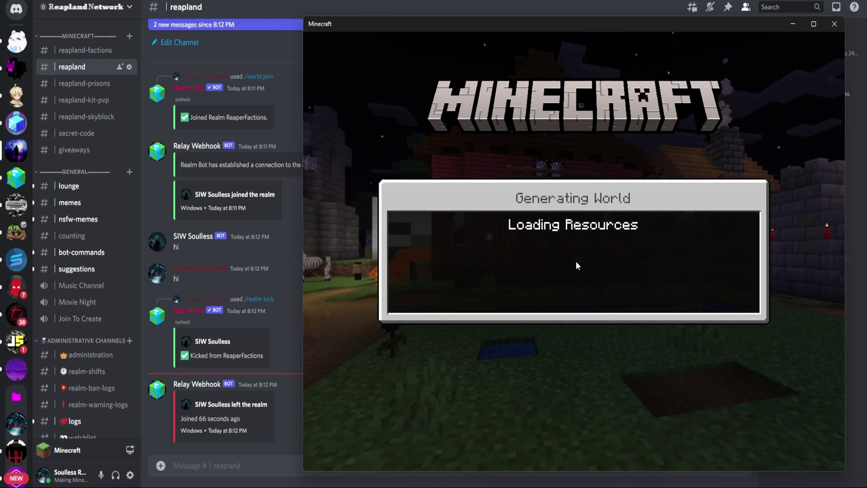
{"action": "scroll", "coordinate": [582, 260], "scroll_direction": "down", "scroll_amount": 2}
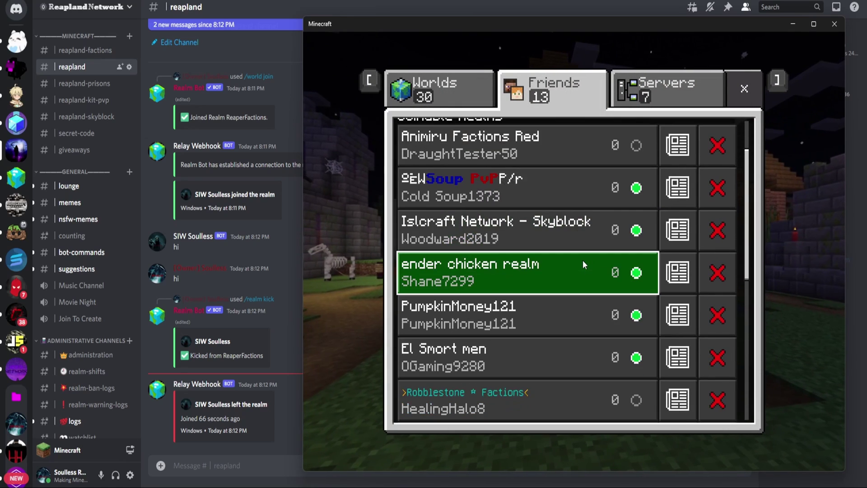
{"action": "scroll", "coordinate": [583, 260], "scroll_direction": "down", "scroll_amount": 2}
{"action": "scroll", "coordinate": [539, 281], "scroll_direction": "down", "scroll_amount": 2}
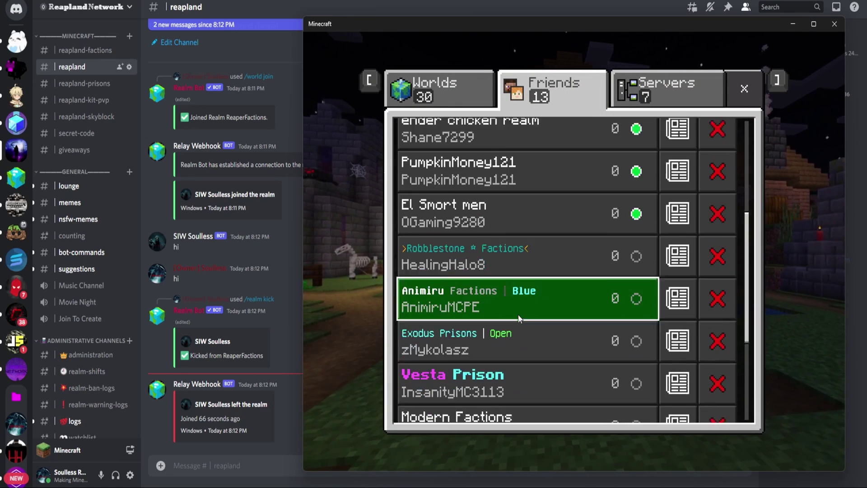
{"action": "scroll", "coordinate": [517, 317], "scroll_direction": "down", "scroll_amount": 2}
{"action": "scroll", "coordinate": [516, 316], "scroll_direction": "down", "scroll_amount": 1}
{"action": "scroll", "coordinate": [517, 316], "scroll_direction": "up", "scroll_amount": 1}
{"action": "scroll", "coordinate": [516, 316], "scroll_direction": "up", "scroll_amount": 2}
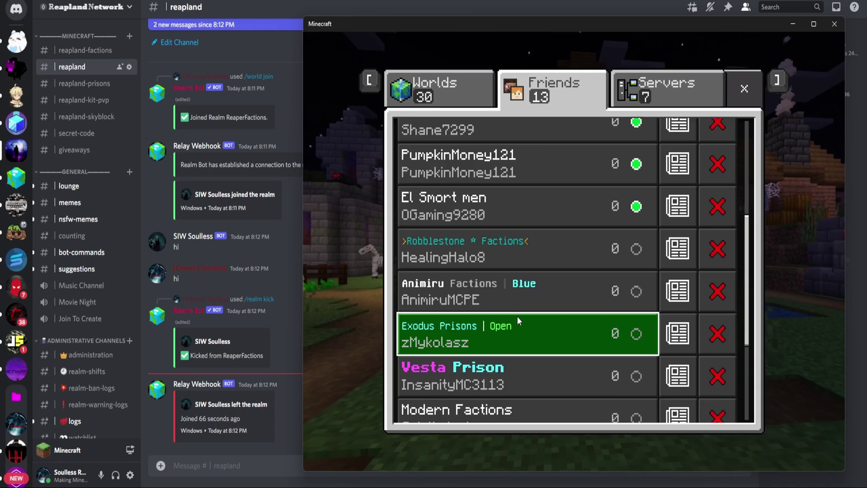
{"action": "scroll", "coordinate": [517, 316], "scroll_direction": "up", "scroll_amount": 3}
{"action": "scroll", "coordinate": [517, 316], "scroll_direction": "up", "scroll_amount": 2}
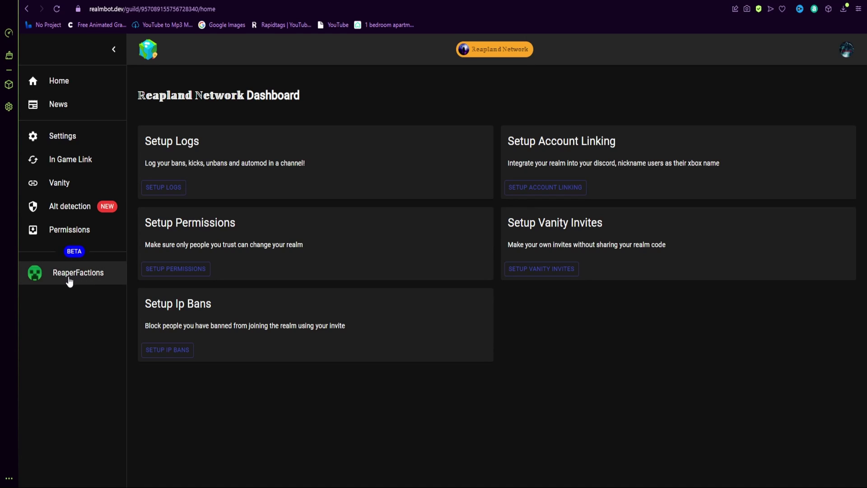
Open ReaperFactions settings, review name and description, and keep Member as default permission.
{"action": "left_click", "coordinate": [69, 281]}
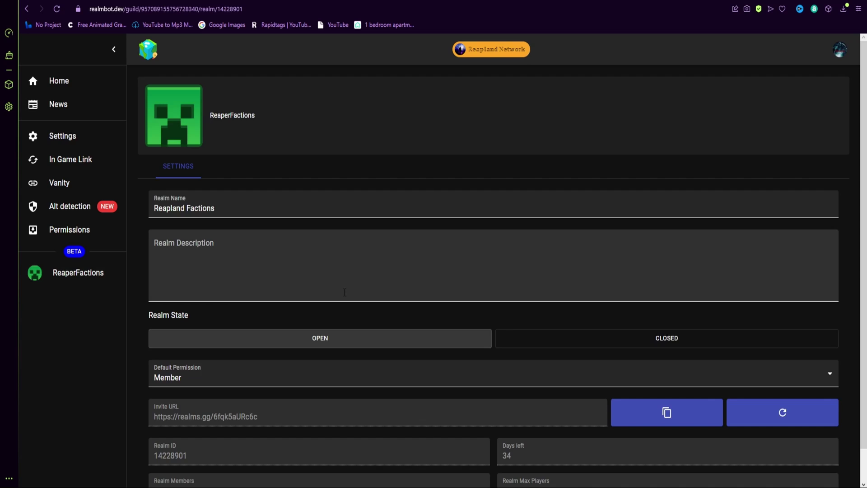
{"action": "scroll", "coordinate": [344, 292], "scroll_direction": "down", "scroll_amount": 1}
{"action": "left_click", "coordinate": [250, 171]}
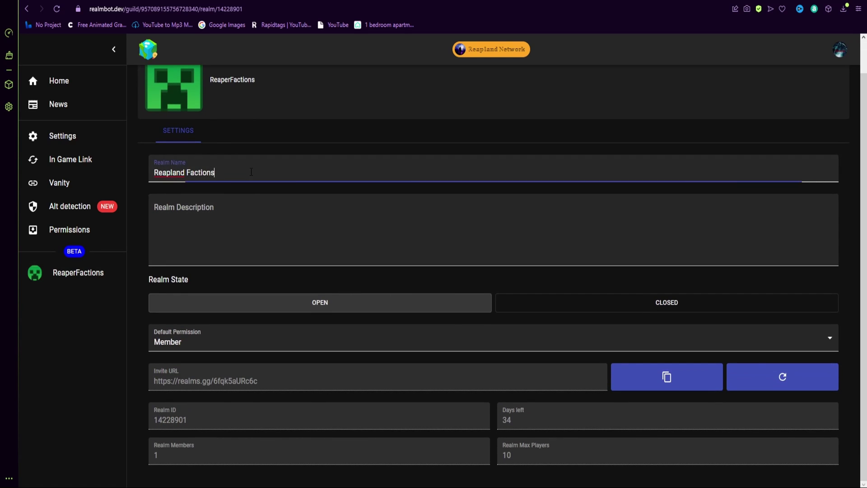
{"action": "left_click", "coordinate": [293, 220]}
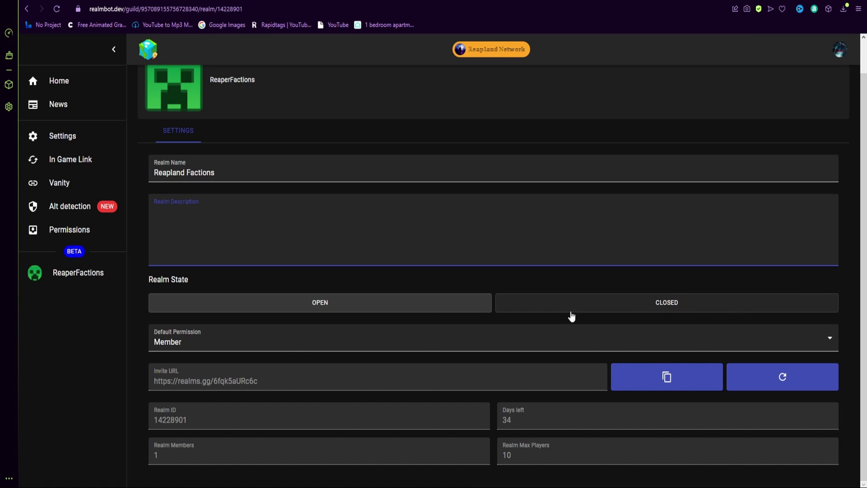
{"action": "left_click", "coordinate": [248, 347]}
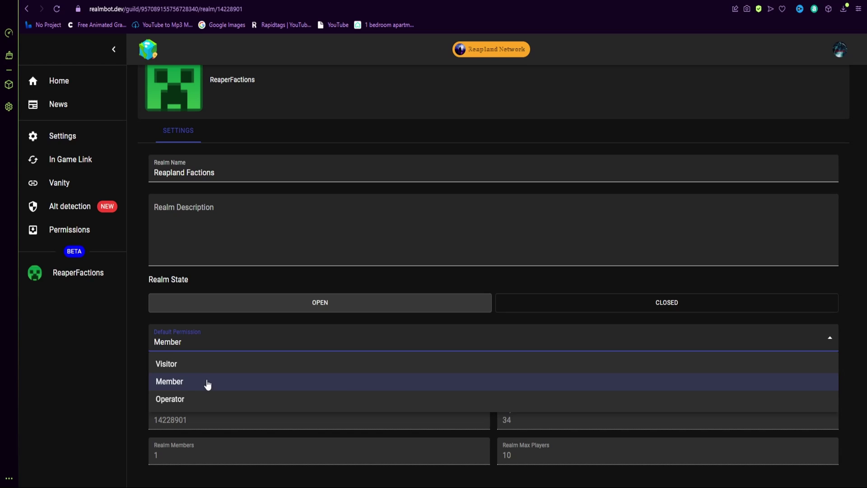
{"action": "left_click", "coordinate": [240, 382]}
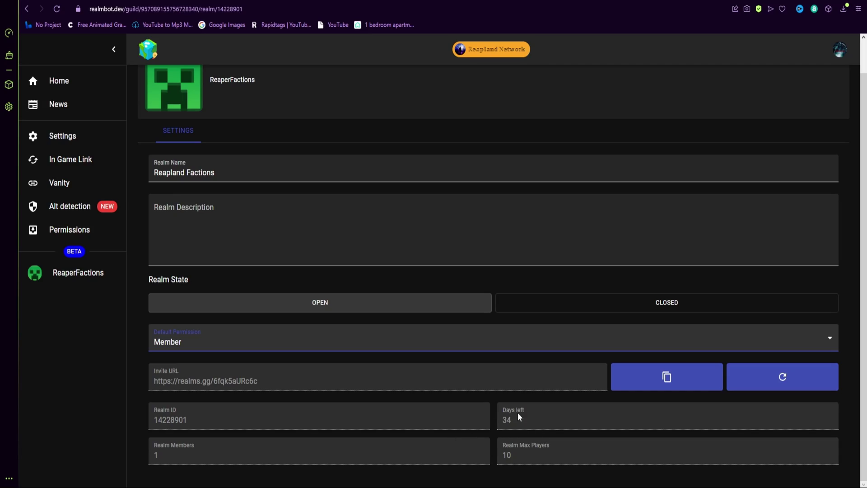
{"action": "scroll", "coordinate": [464, 424], "scroll_direction": "up", "scroll_amount": 2}
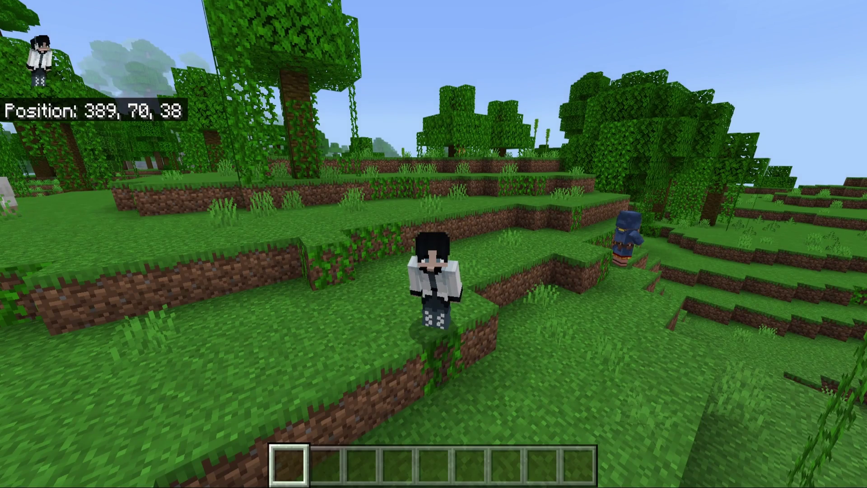
Walk the character forward and back across the grassy field near the tall tree.
{"action": "key", "text": "w"}
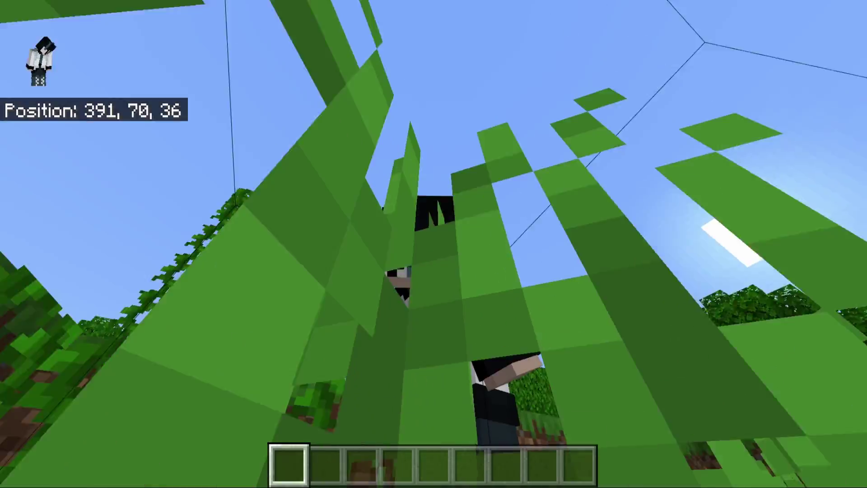
{"action": "key", "text": "w"}
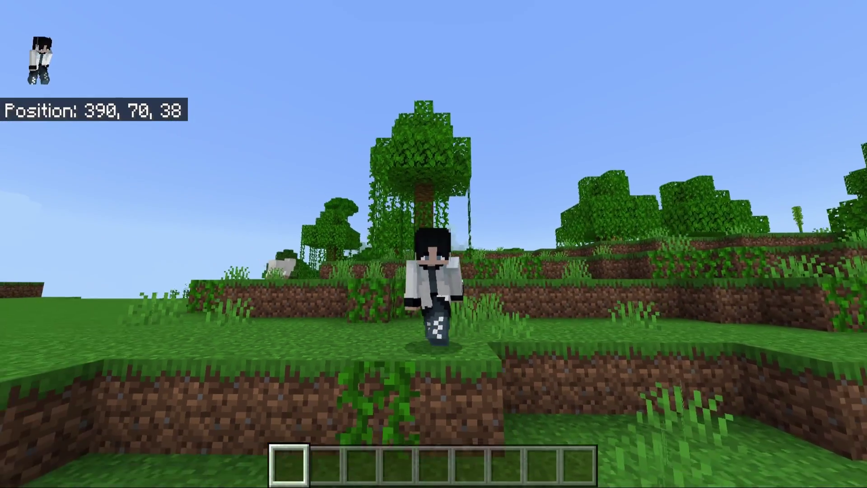